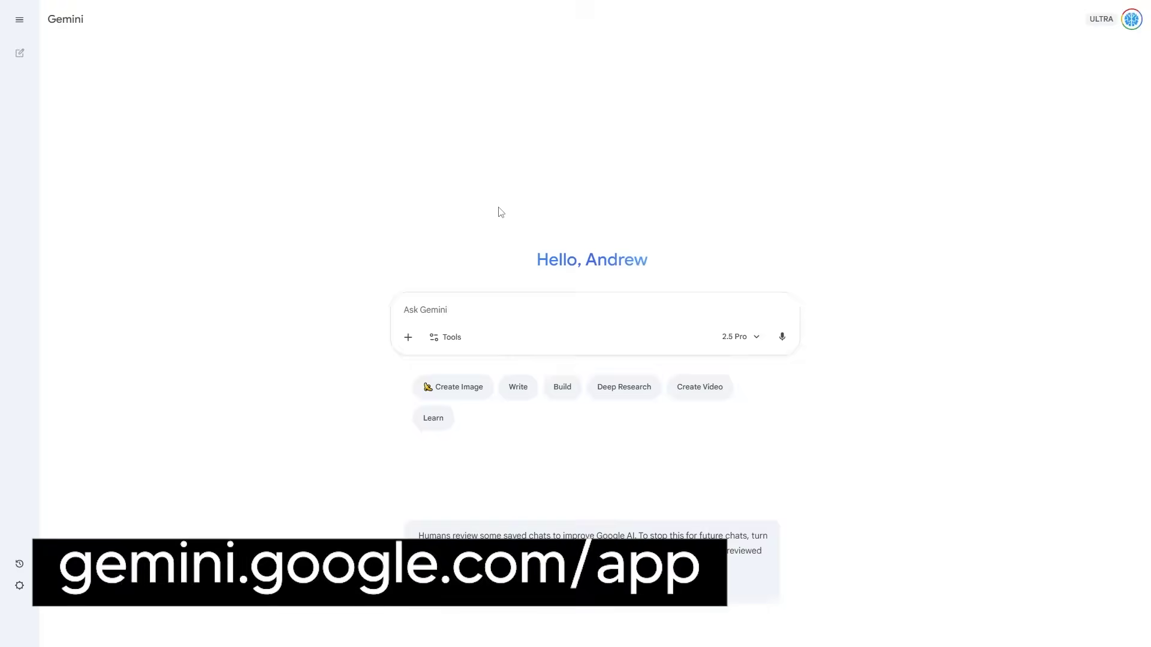
# Step: Agree to the terms for creating content from images and upload the portrait of the long-haired man
pyautogui.press('F11')
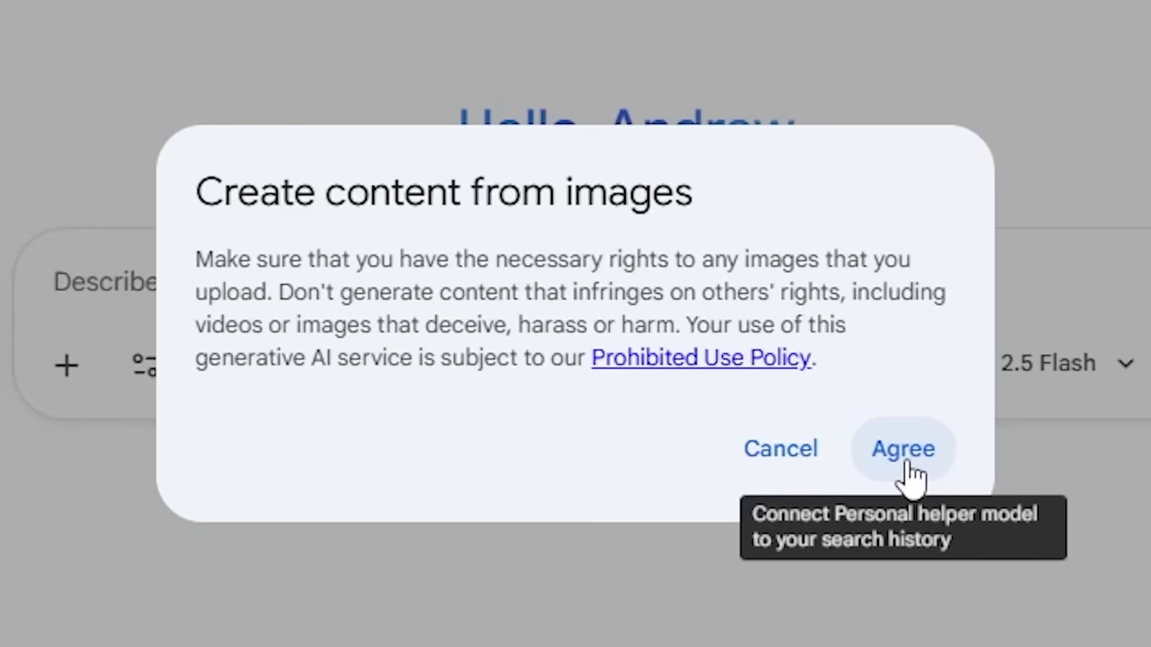
pyautogui.moveTo(223, 194); pyautogui.dragTo(695, 197)
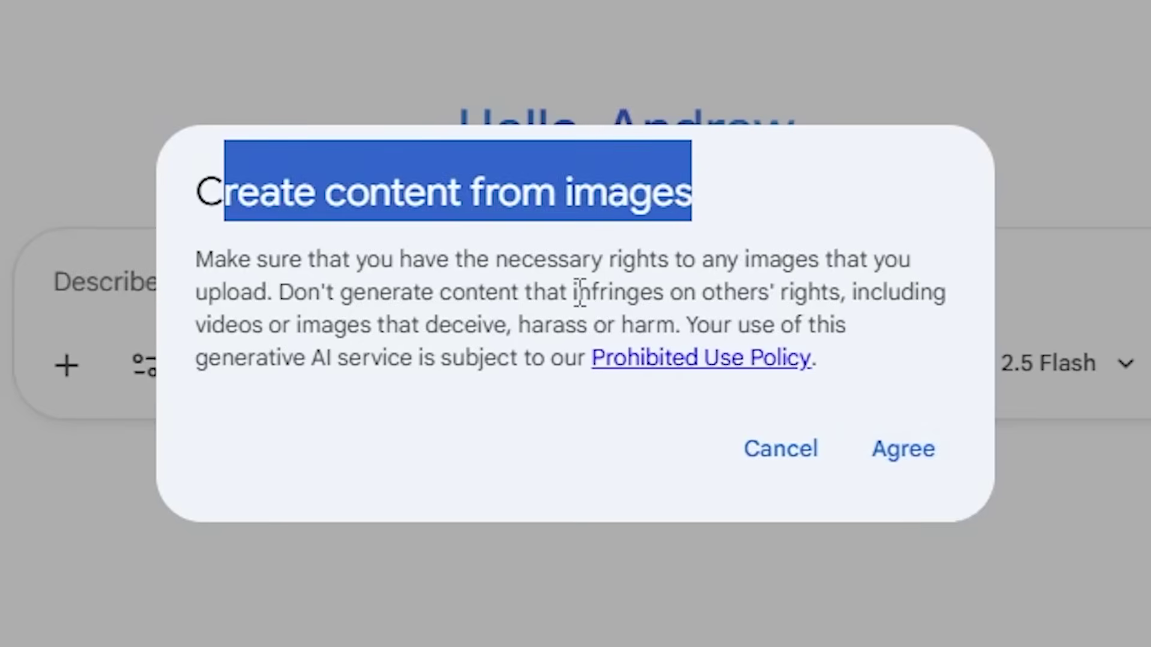
pyautogui.click(541, 295)
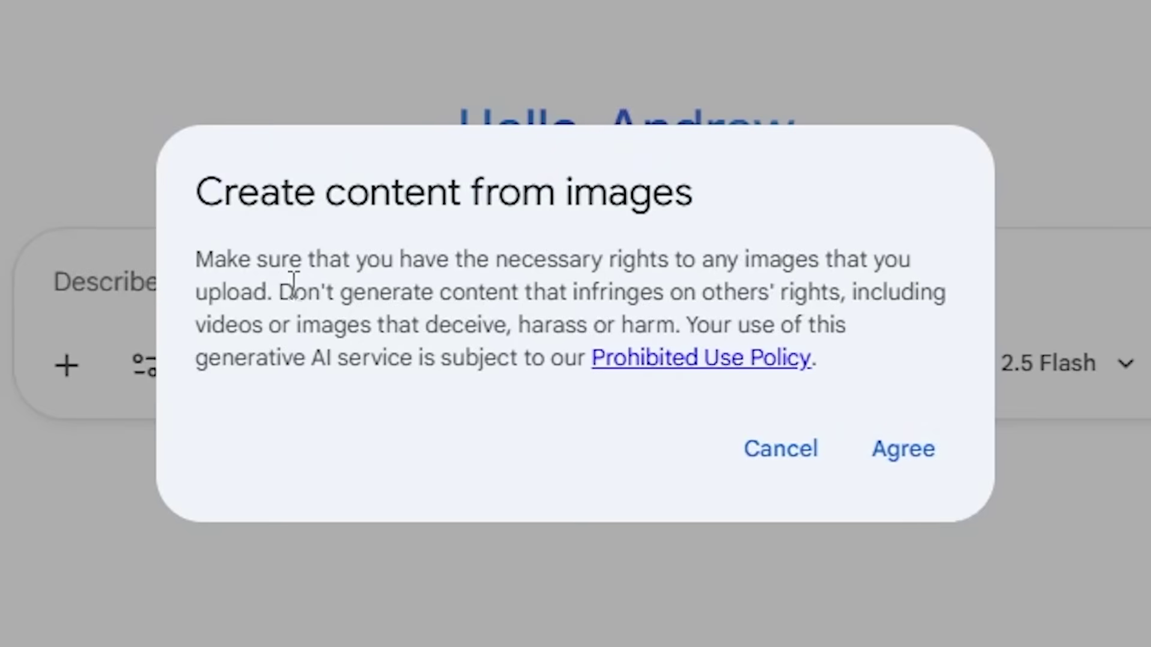
pyautogui.click(930, 465)
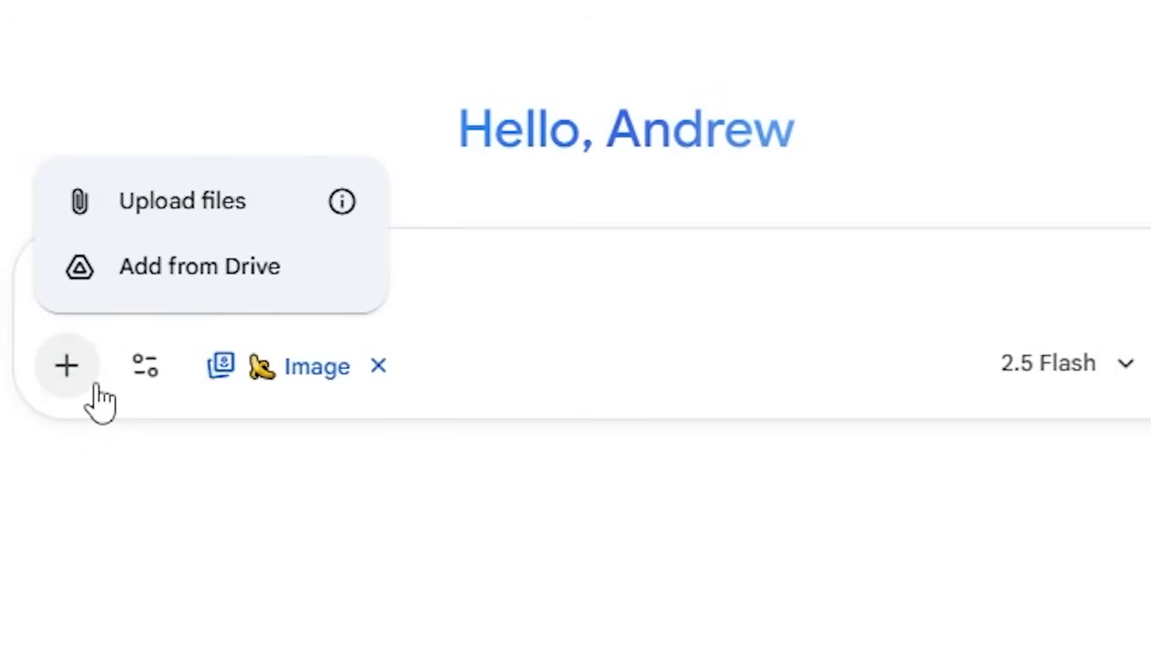
pyautogui.click(267, 249)
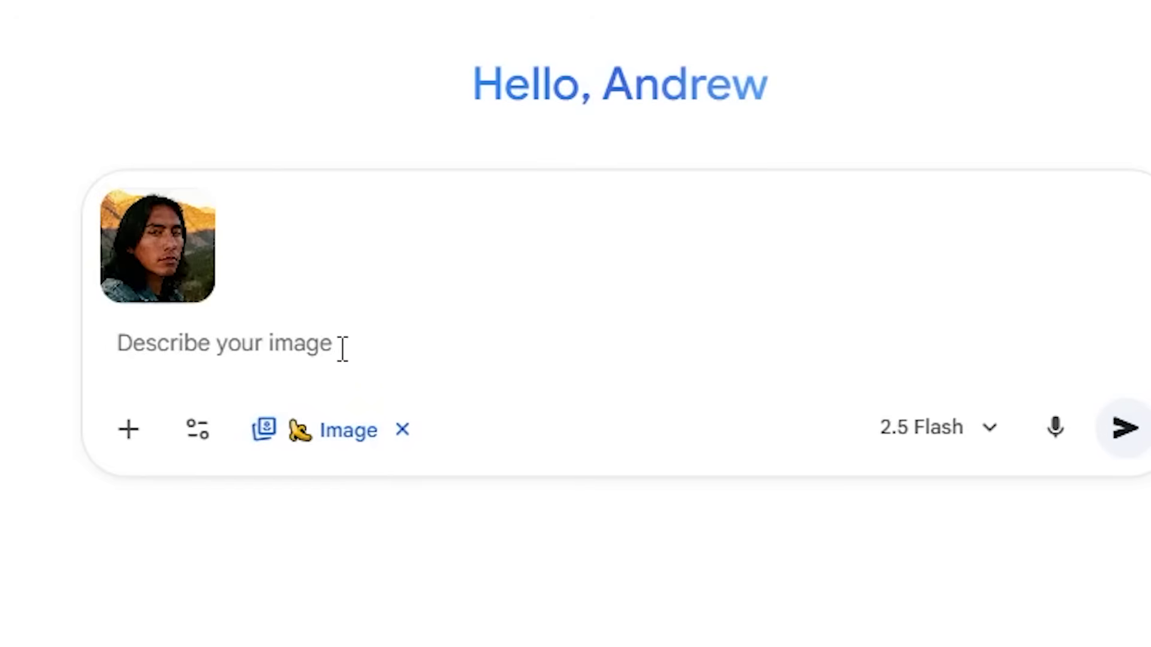
# Step: Send the prompt "List a bunch of hairstyles that would look good on this man" with the uploaded portrait
pyautogui.moveTo(154, 290)
pyautogui.click(443, 342)
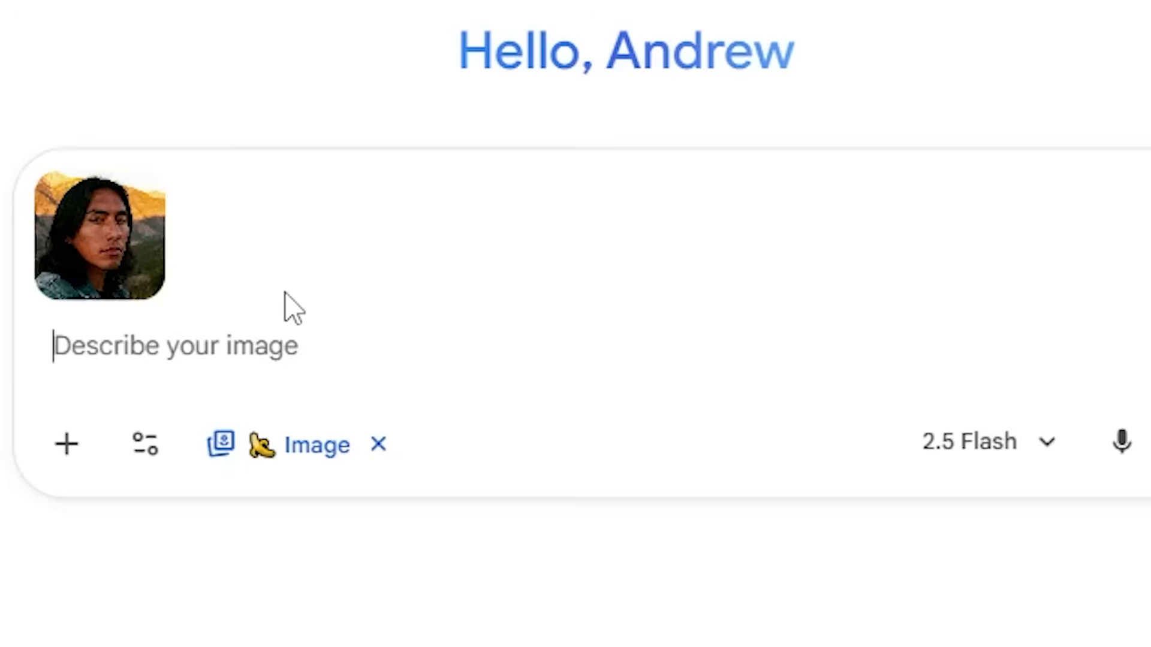
pyautogui.write('List a bunch')
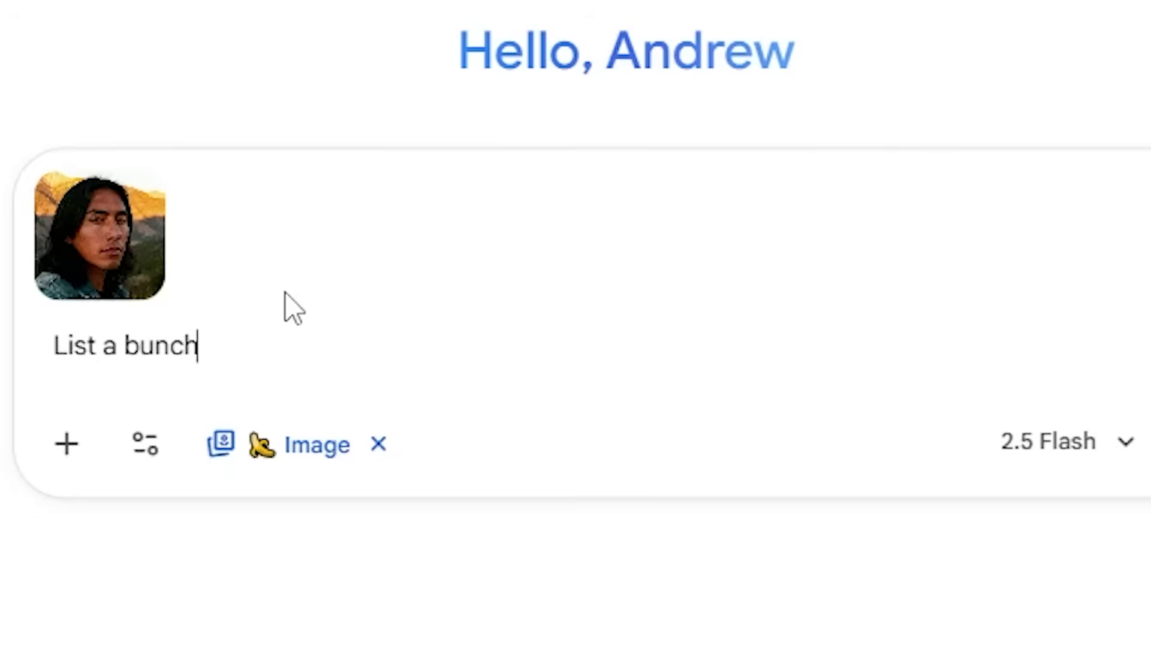
pyautogui.write(' of hairstyles that ')
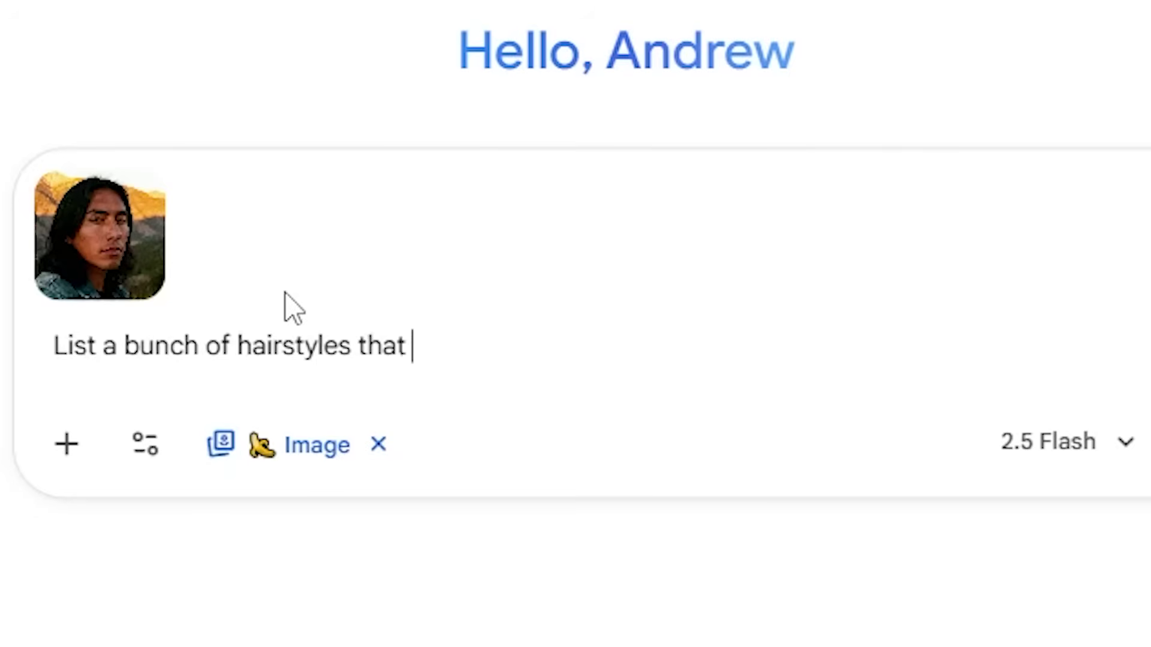
pyautogui.write('would look good ')
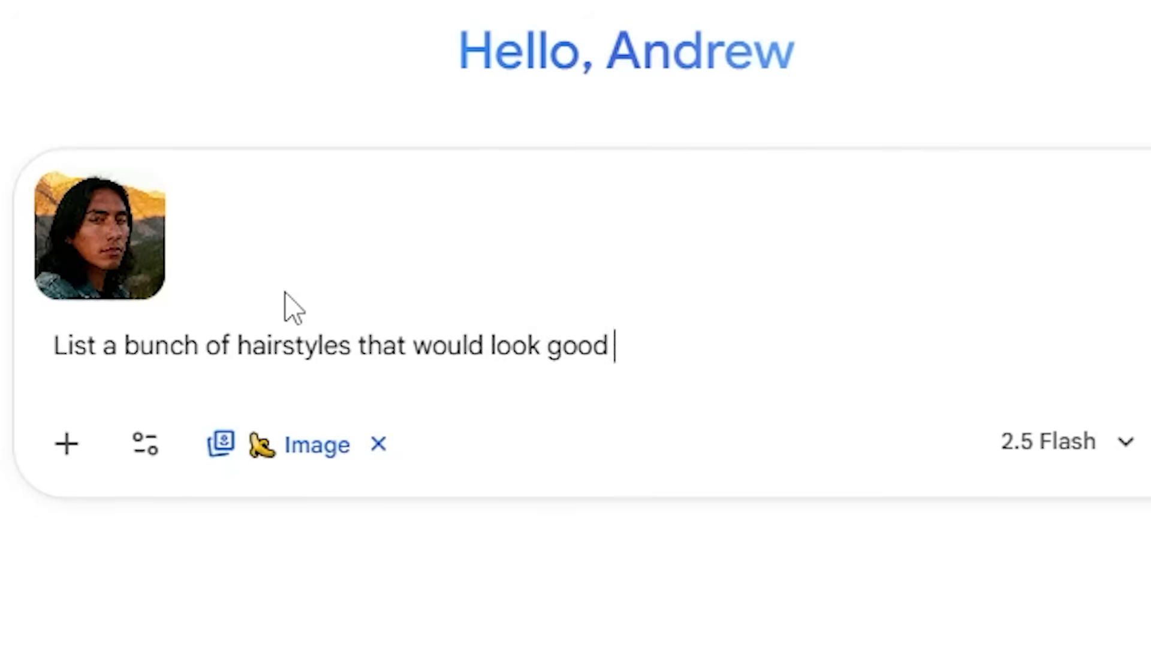
pyautogui.write('on this mna')
pyautogui.press('BackSpace')
pyautogui.press('BackSpace')
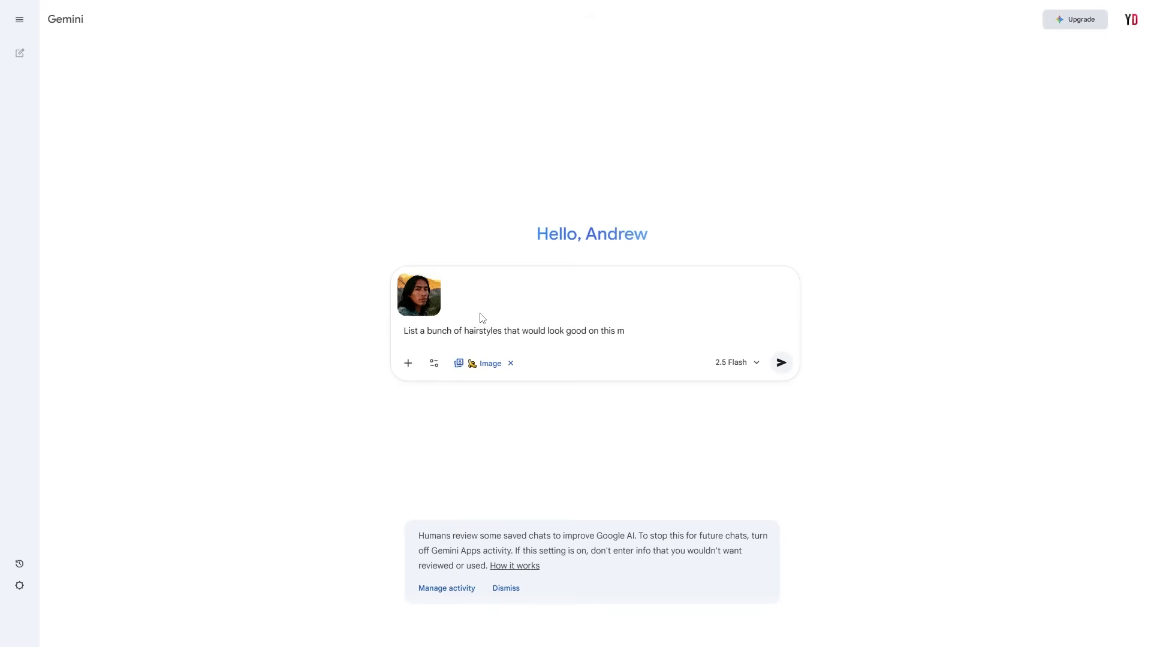
pyautogui.press('Return')
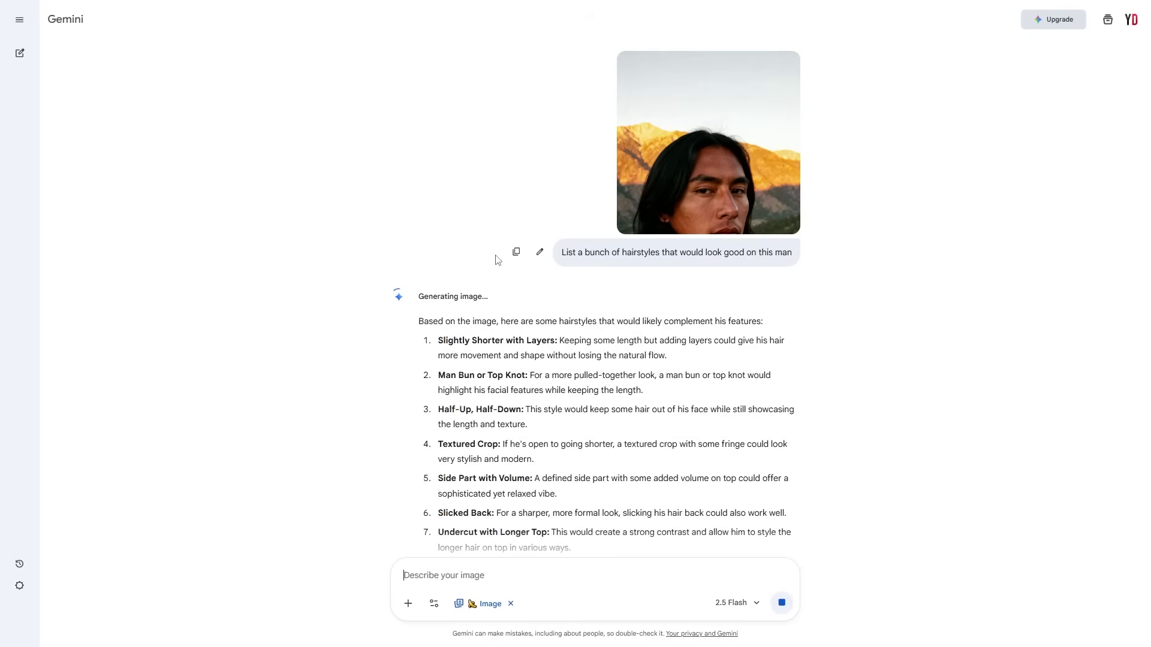
# Step: View the uploaded portrait at full size and copy the image from the hairstyle question
pyautogui.scroll(3, 501, 277)
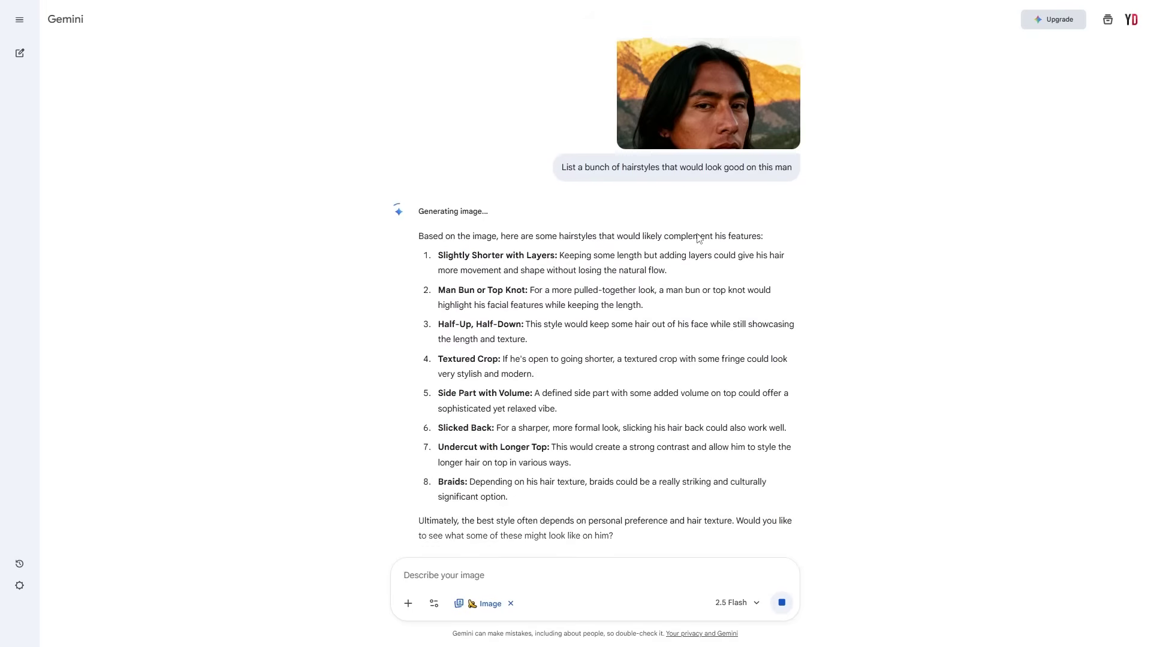
pyautogui.click(722, 204)
pyautogui.click(393, 270)
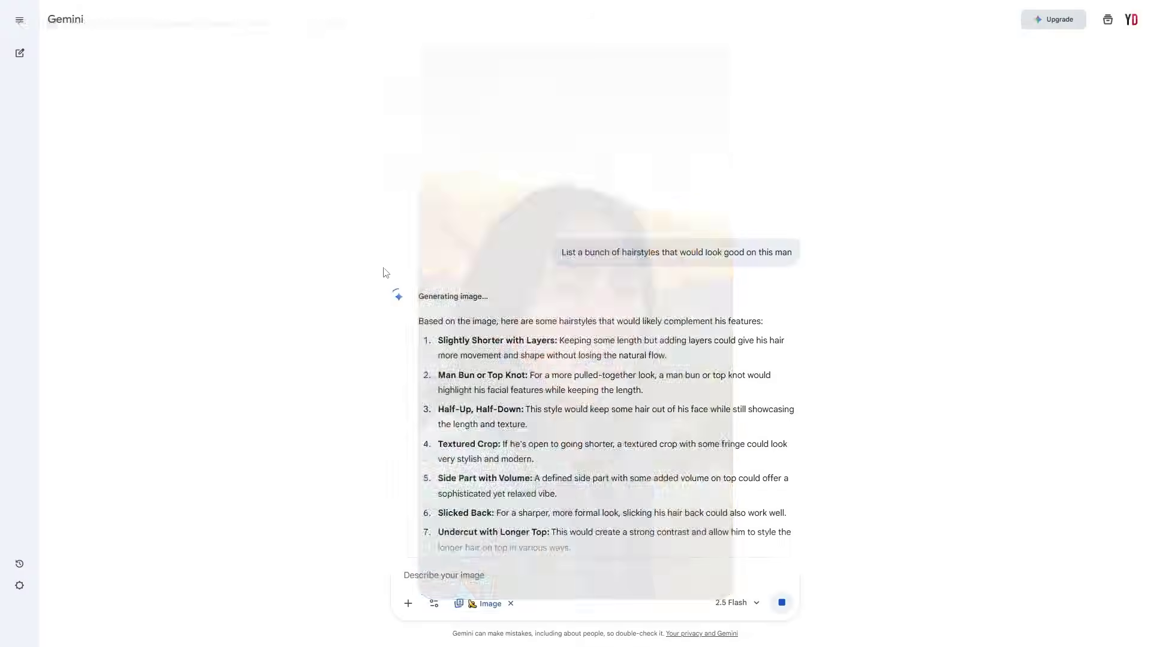
pyautogui.scroll(-3, 527, 302)
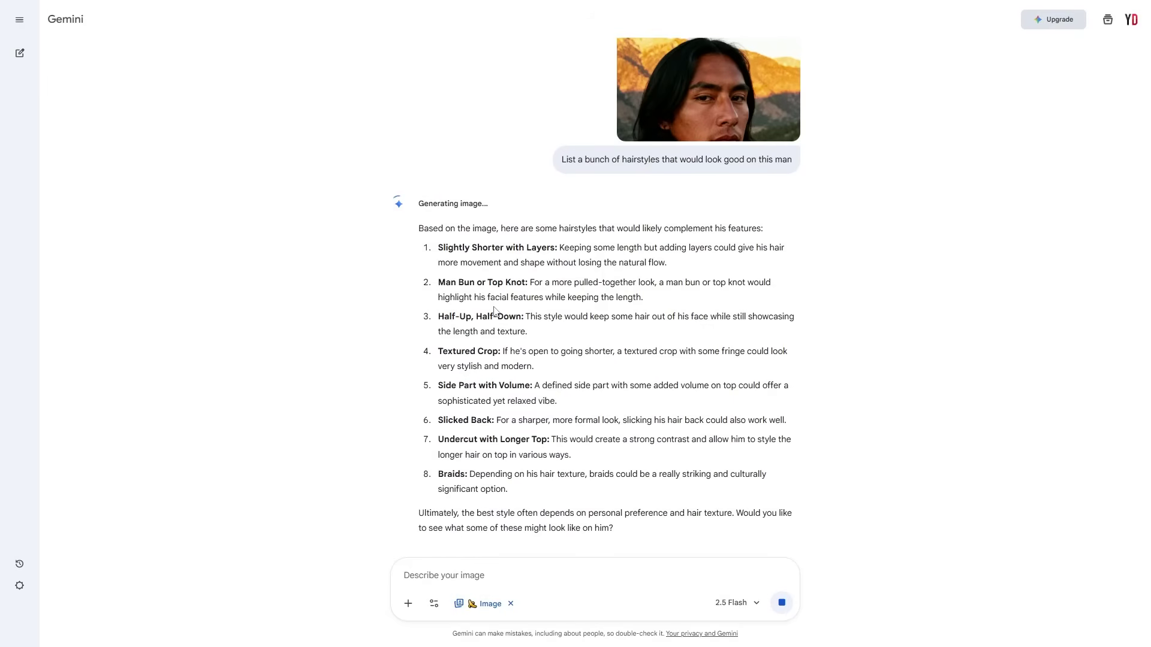
pyautogui.scroll(3, 588, 280)
pyautogui.rightClick(673, 187)
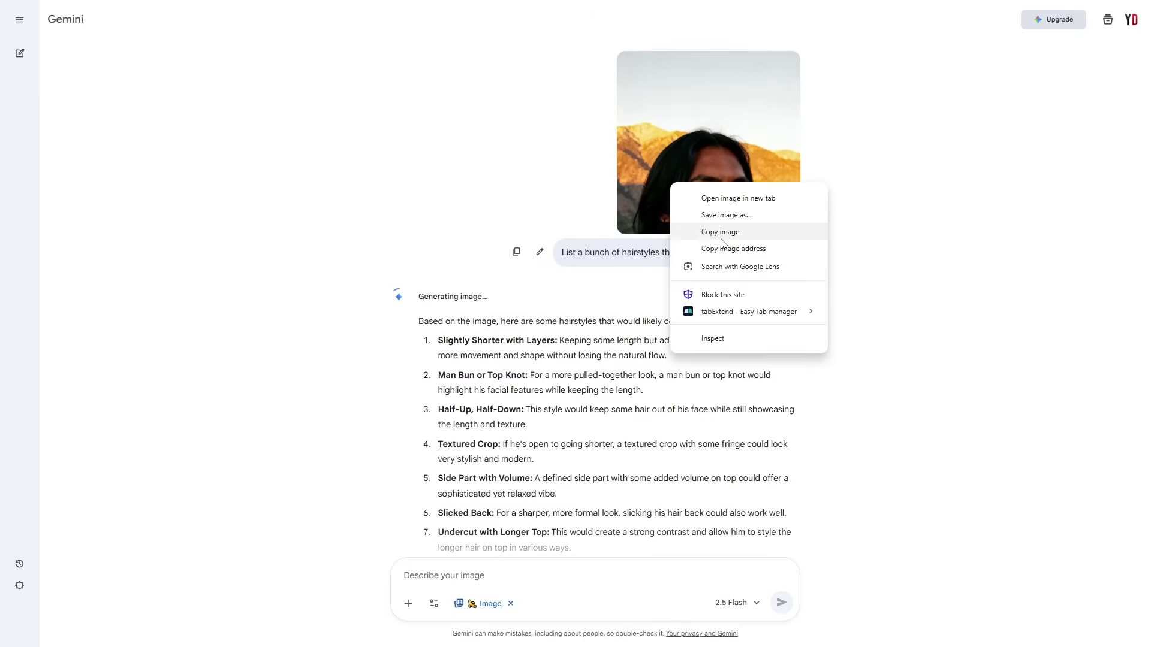
pyautogui.click(713, 231)
# Step: Compare the generated hairstyle image with the original portrait and the list of suggested hairstyles
pyautogui.scroll(-5, 483, 493)
pyautogui.scroll(-3, 506, 407)
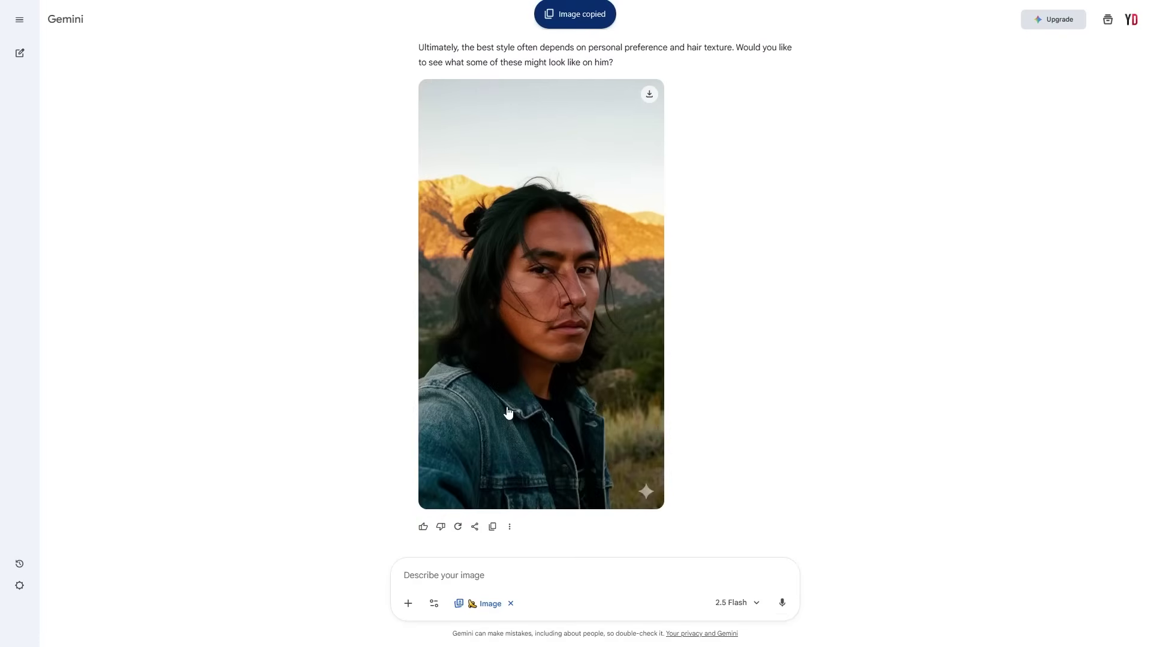
pyautogui.scroll(3, 507, 399)
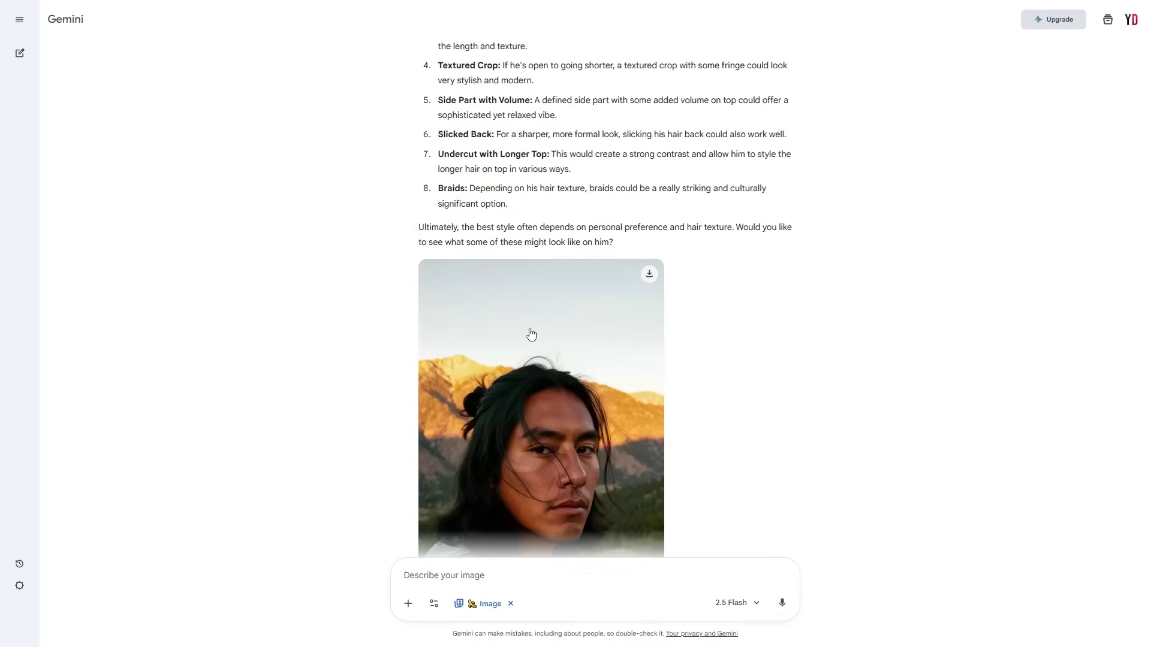
pyautogui.scroll(-3, 530, 333)
pyautogui.scroll(5, 530, 334)
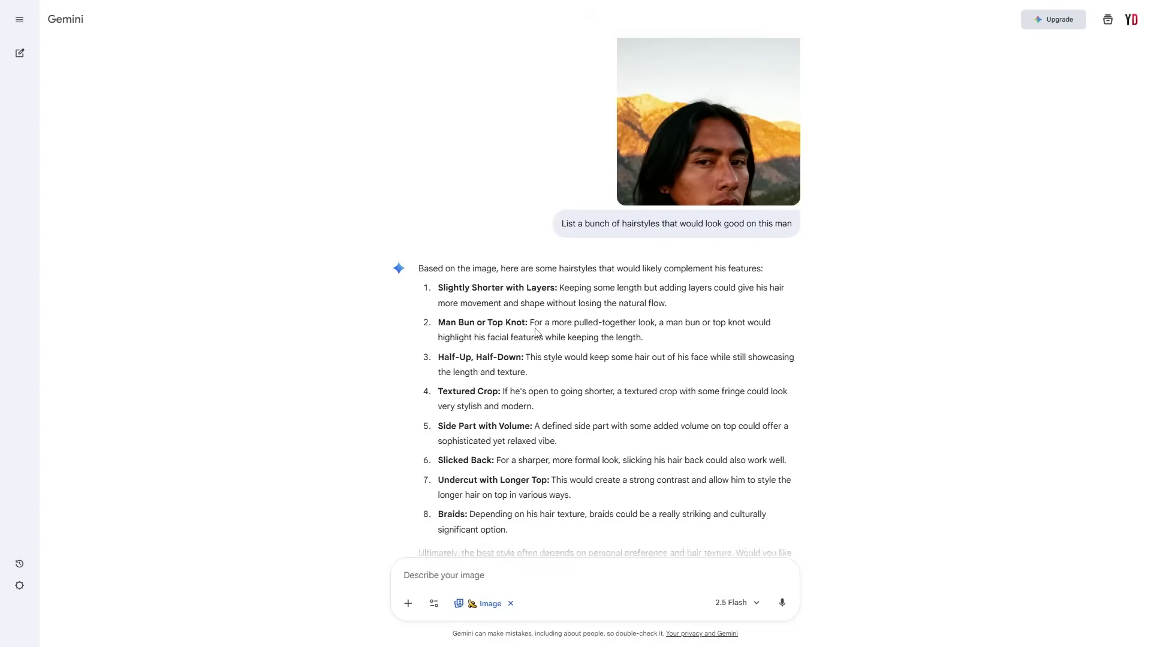
pyautogui.click(699, 185)
pyautogui.click(363, 290)
pyautogui.scroll(-5, 442, 305)
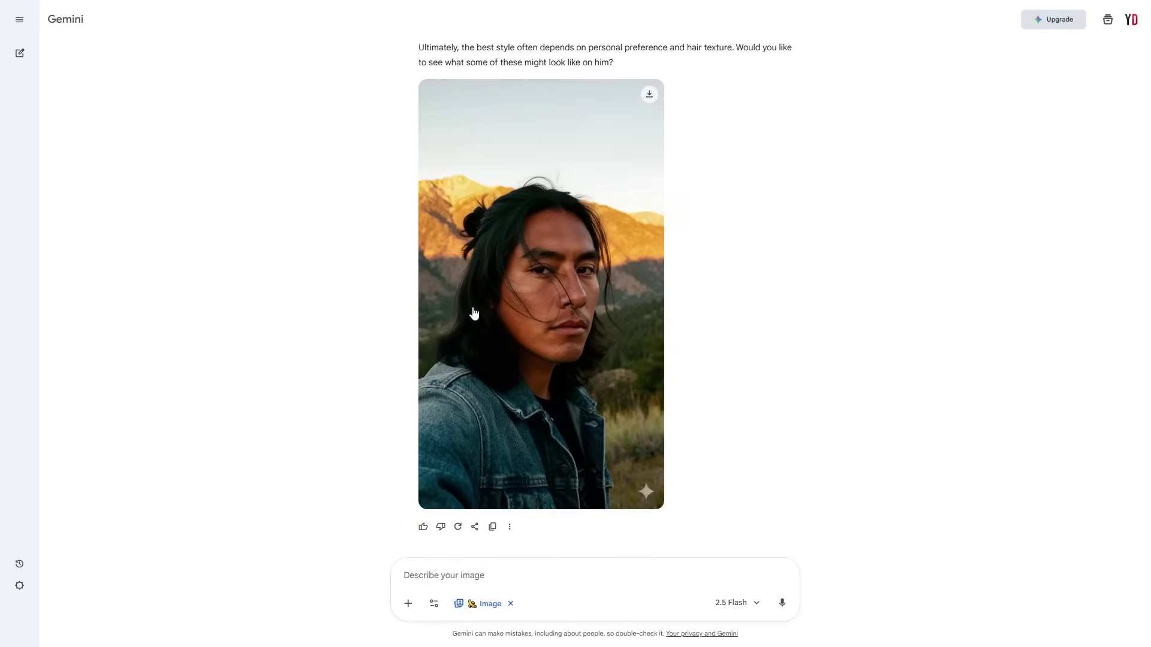
pyautogui.scroll(2, 474, 313)
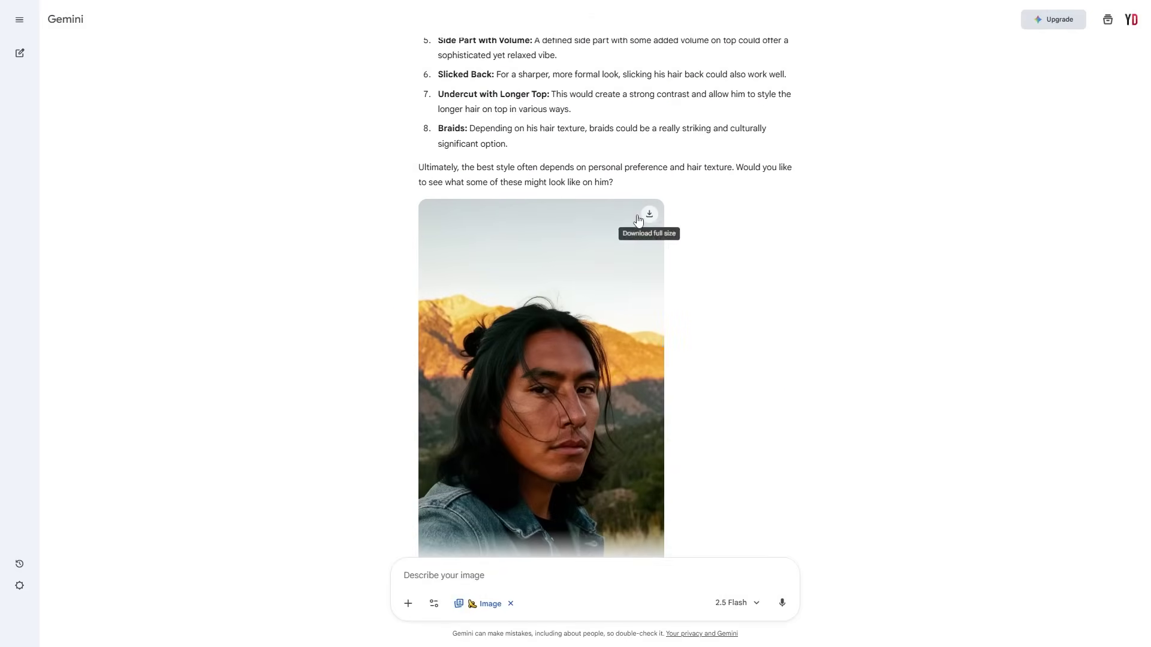
pyautogui.scroll(-2, 576, 292)
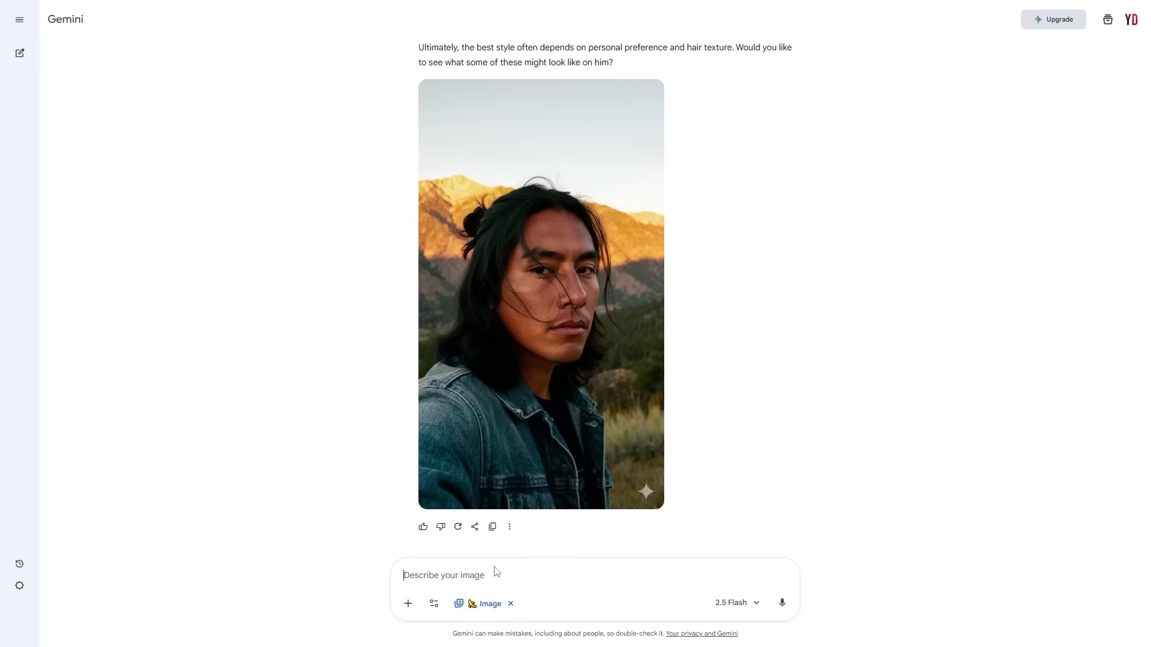
# Step: Attach the copied portrait and send the prompt "change this style to a manbun" using the Create images tool
pyautogui.hotkey('ctrl', 'v')
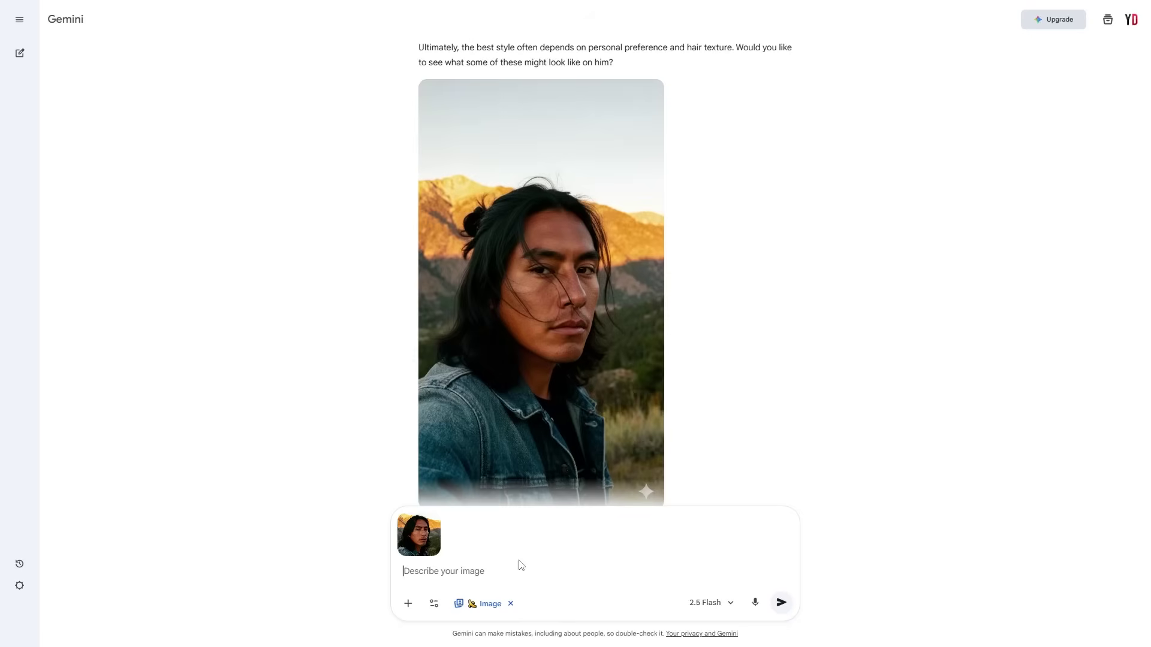
pyautogui.write('change this style to a manbun')
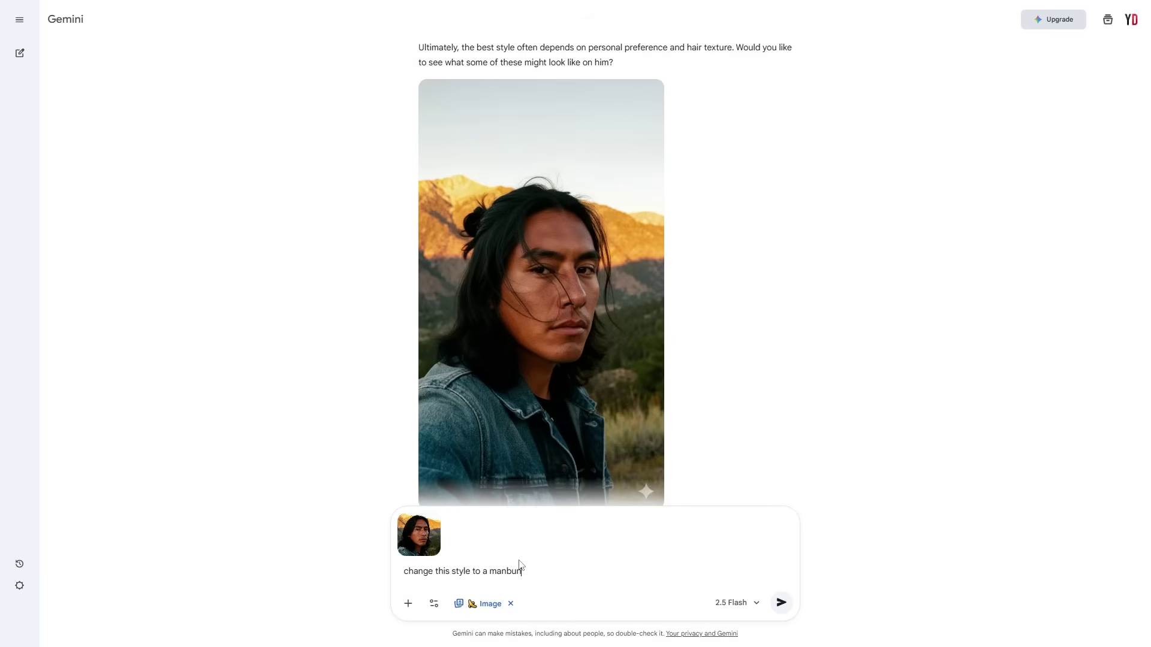
pyautogui.press('Return')
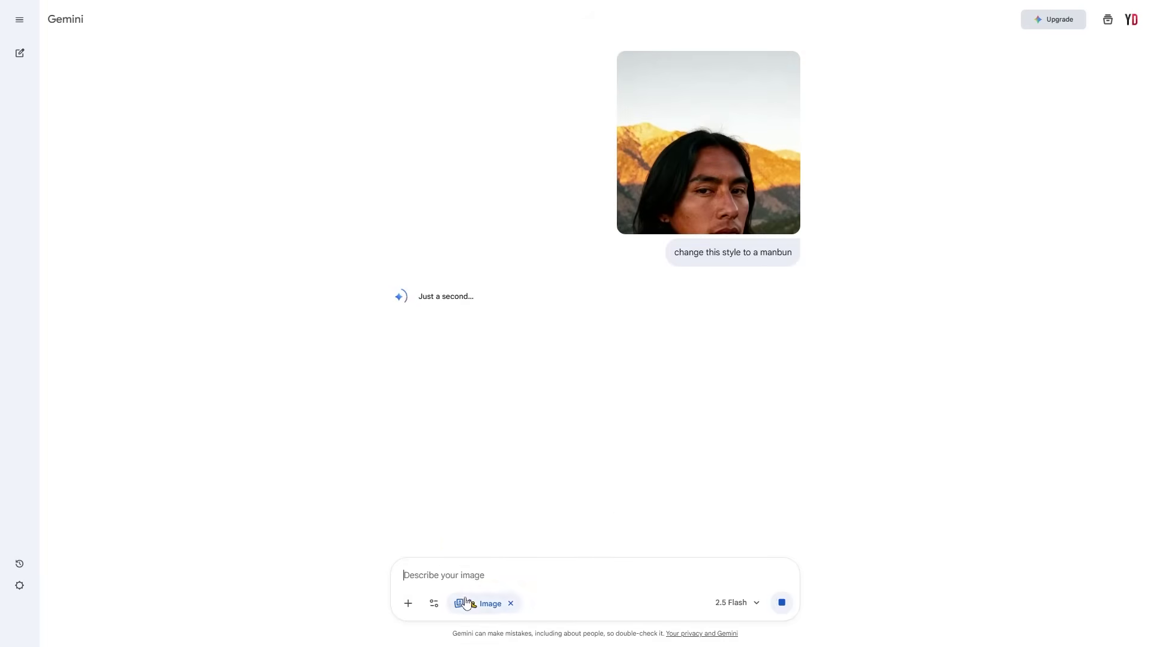
pyautogui.click(434, 607)
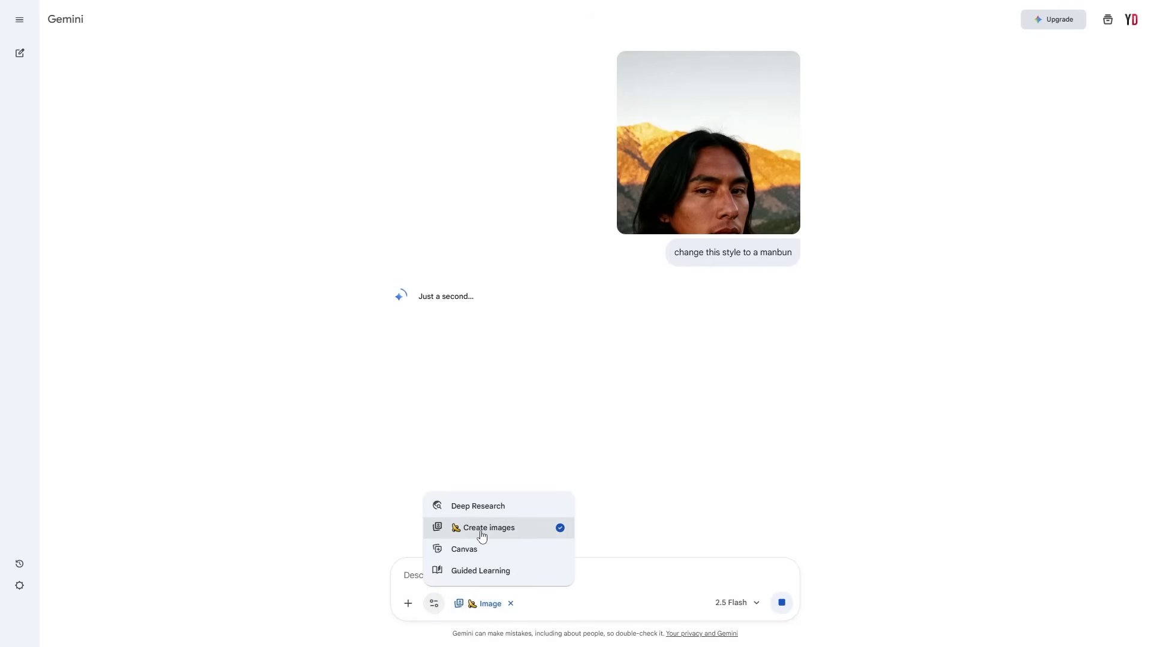
pyautogui.click(623, 571)
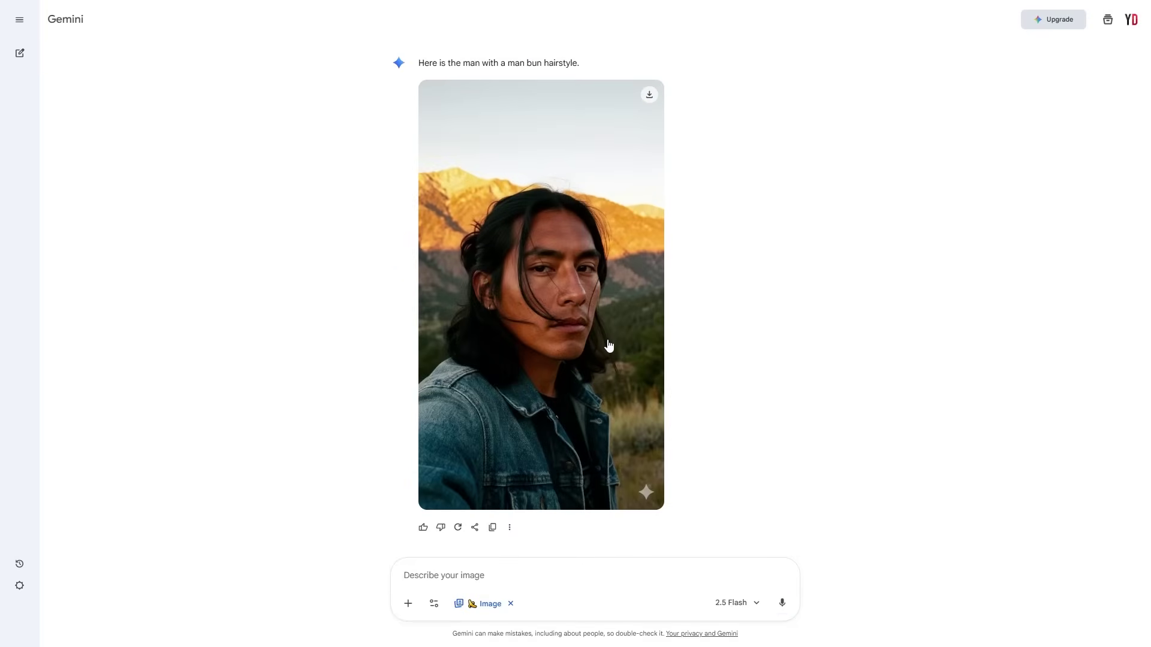
pyautogui.scroll(5, 621, 357)
pyautogui.rightClick(694, 264)
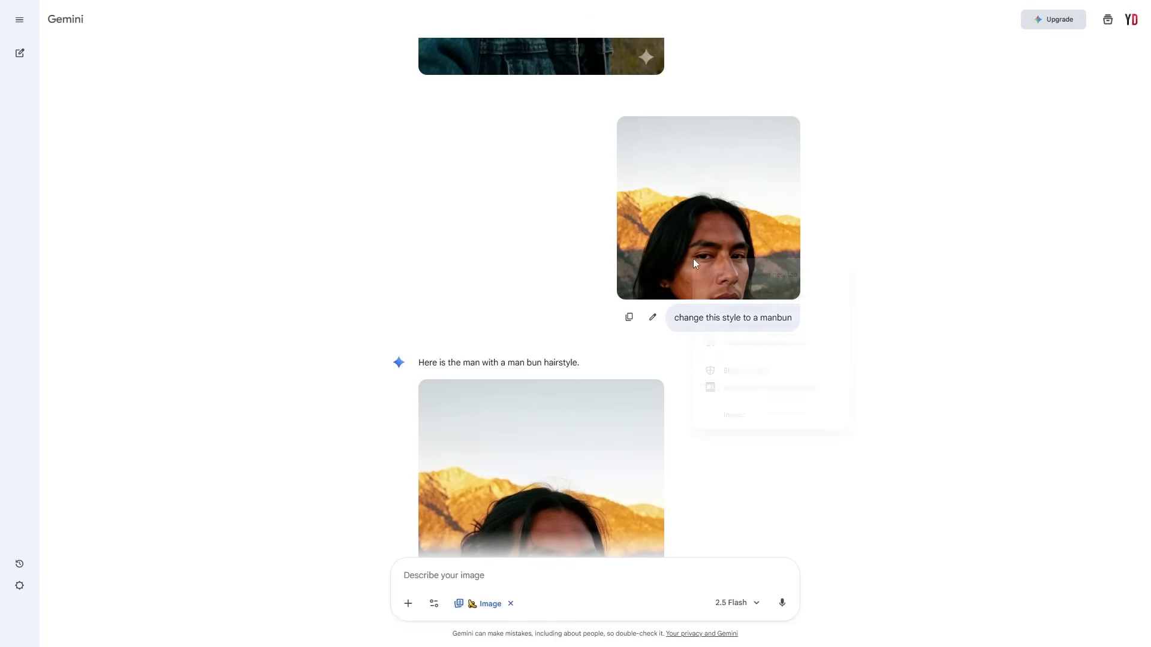
pyautogui.click(741, 306)
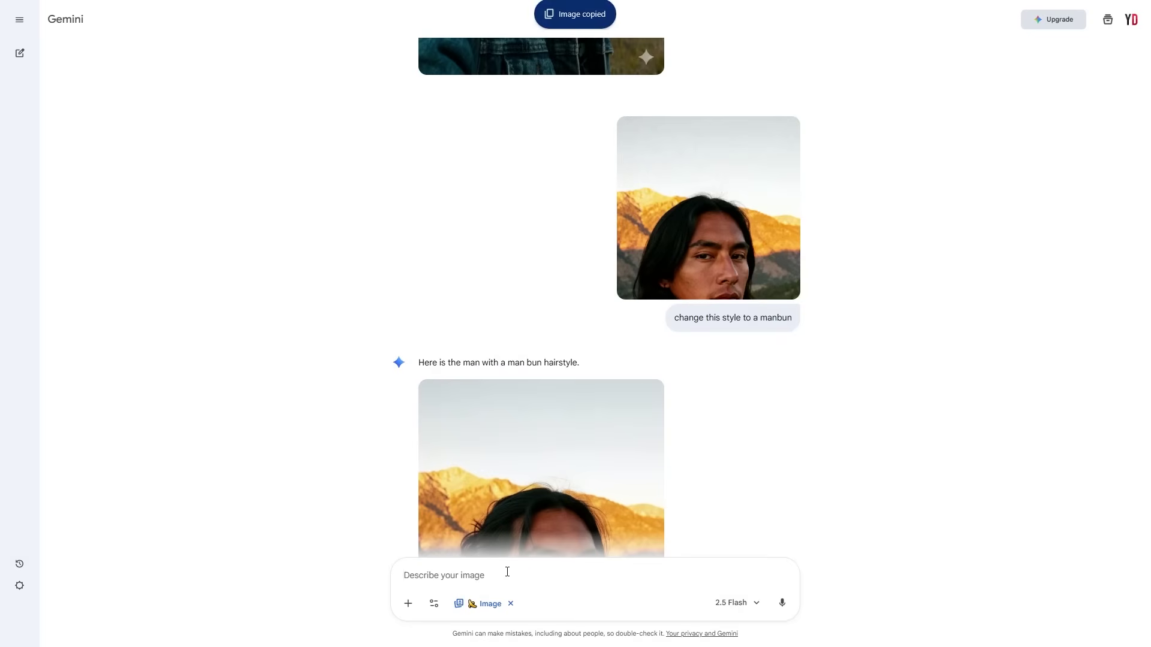
pyautogui.hotkey('ctrl', 'v')
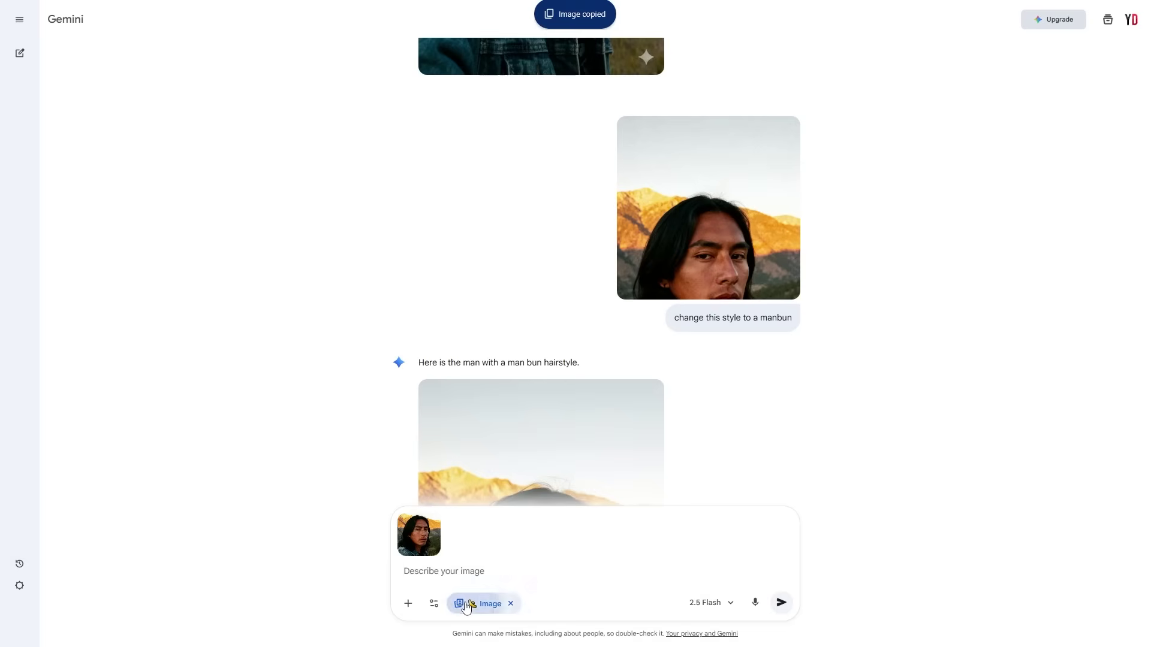
pyautogui.click(466, 605)
pyautogui.click(456, 603)
pyautogui.click(479, 530)
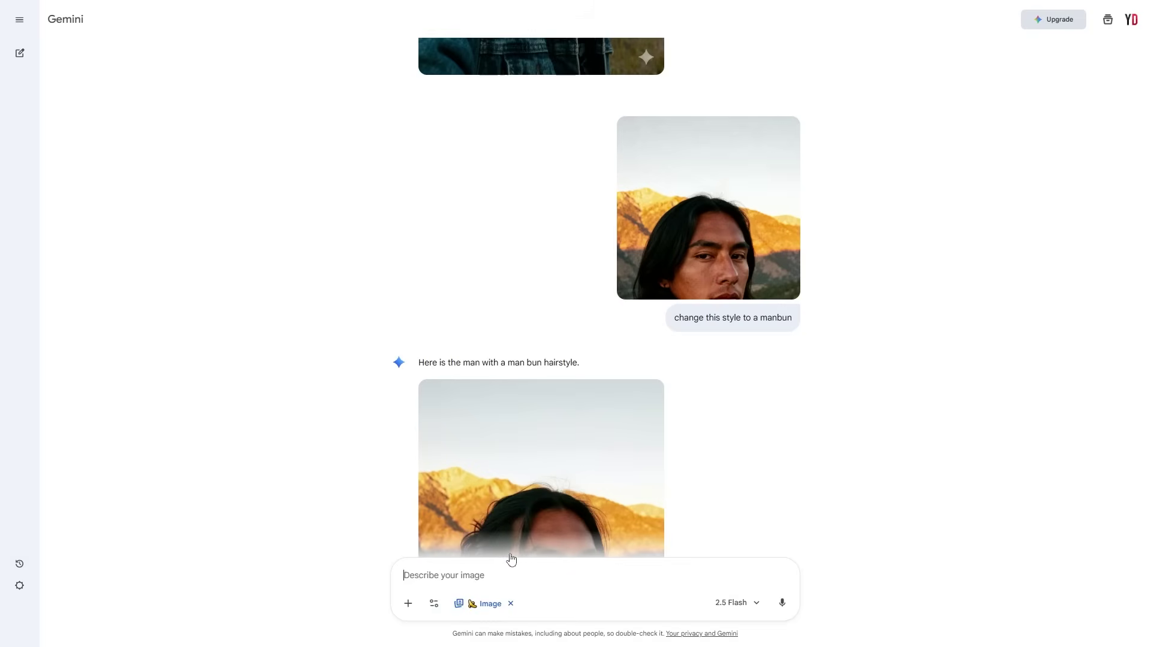
# Step: Copy the hairstyle name "Undercut with Longer Top:" from the list of suggestions
pyautogui.scroll(-5, 527, 516)
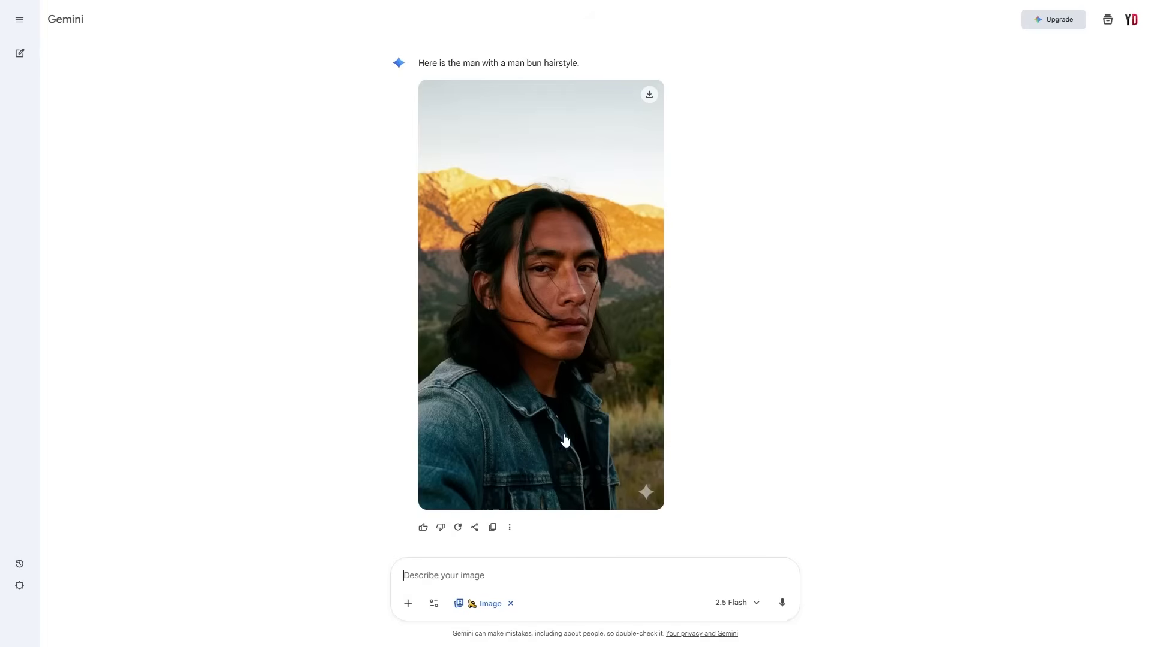
pyautogui.scroll(12, 539, 375)
pyautogui.scroll(-10, 539, 372)
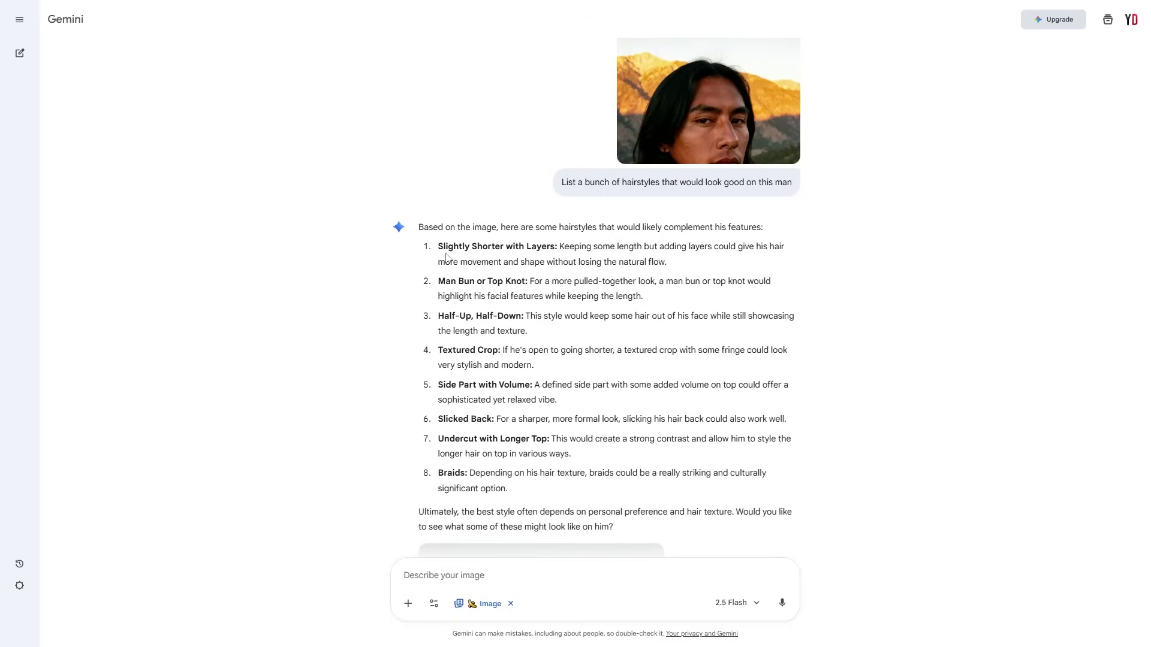
pyautogui.scroll(-2, 455, 300)
pyautogui.moveTo(437, 319); pyautogui.dragTo(550, 318)
pyautogui.rightClick(498, 318)
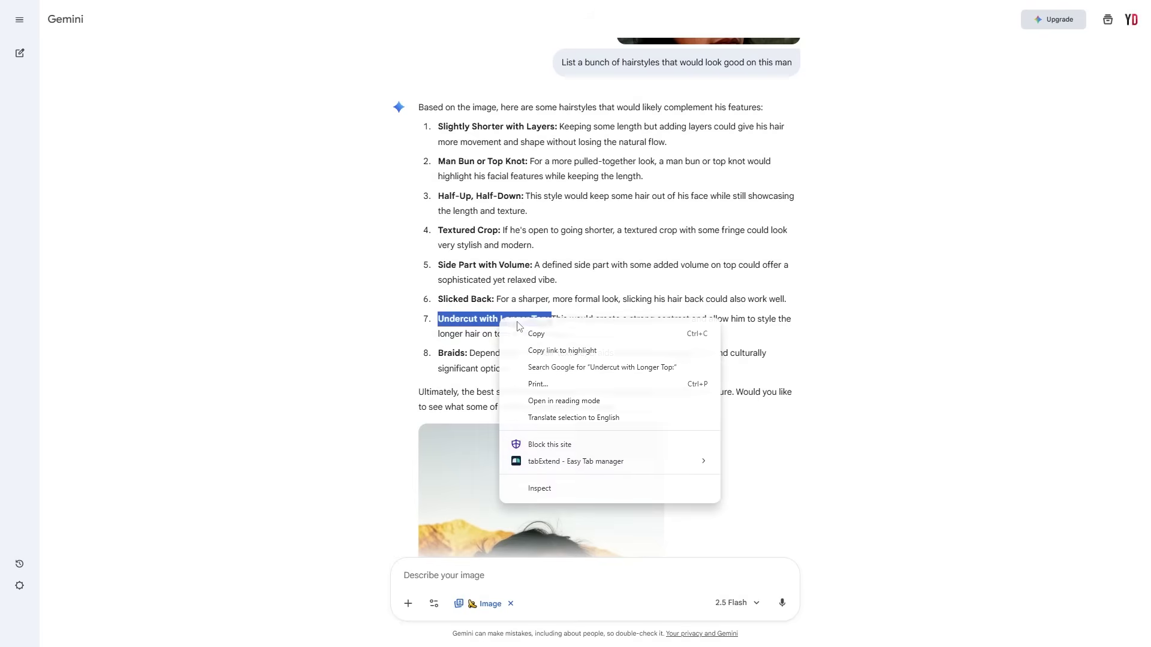
pyautogui.click(527, 331)
# Step: Send the image prompt "give this man an Undercut with Longer Top"
pyautogui.scroll(-15, 540, 359)
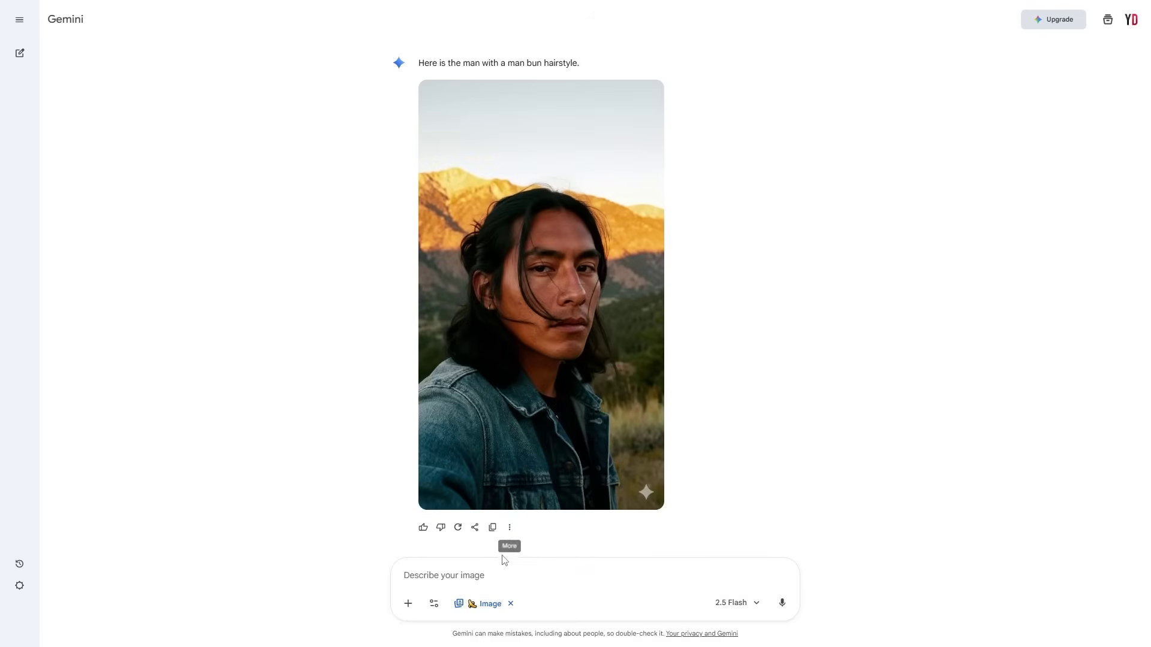
pyautogui.click(530, 569)
pyautogui.write('give this man an')
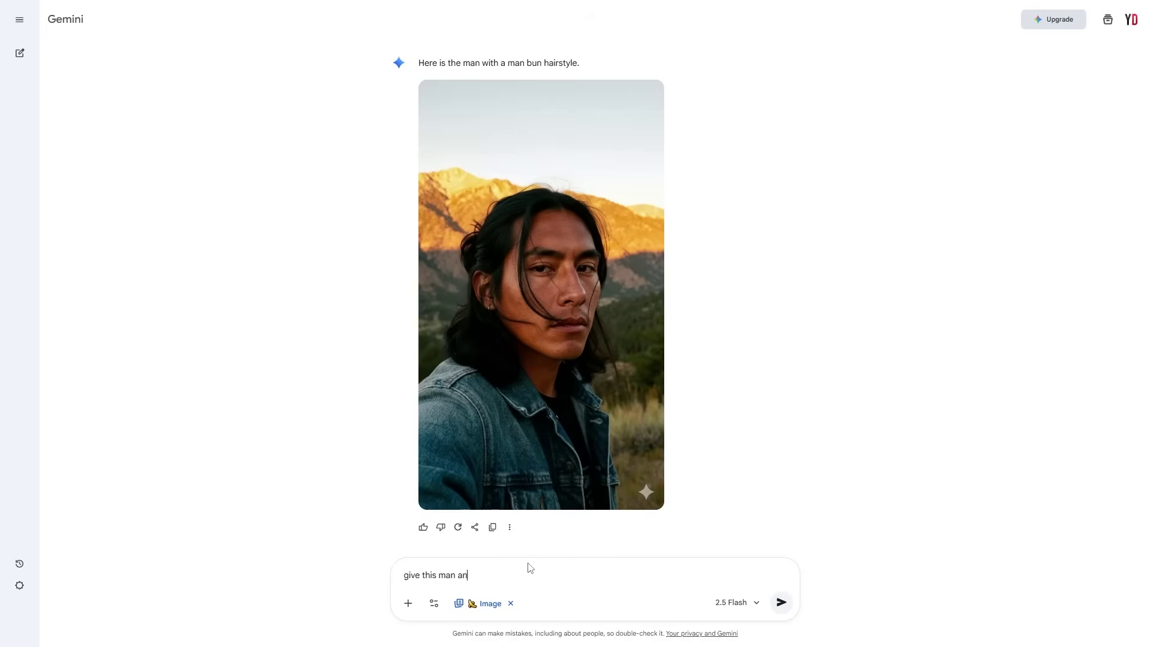
pyautogui.hotkey('ctrl', 'v')
pyautogui.press('Return')
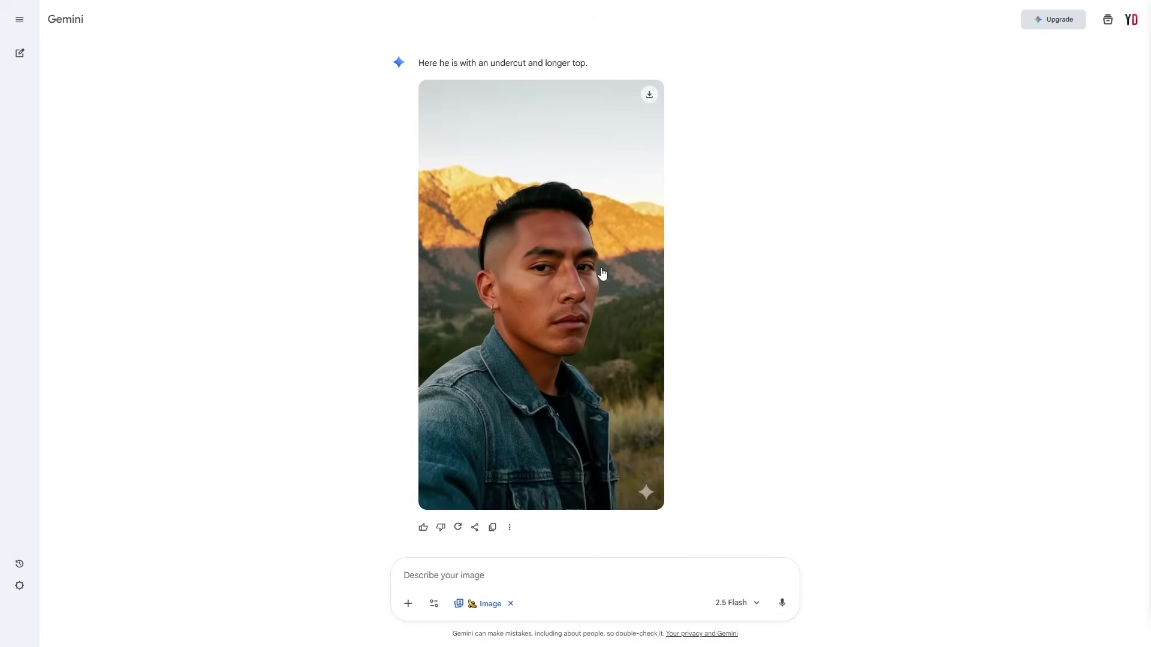
# Step: Copy the original portrait from the manbun prompt and attach it to a new image prompt
pyautogui.scroll(10, 602, 274)
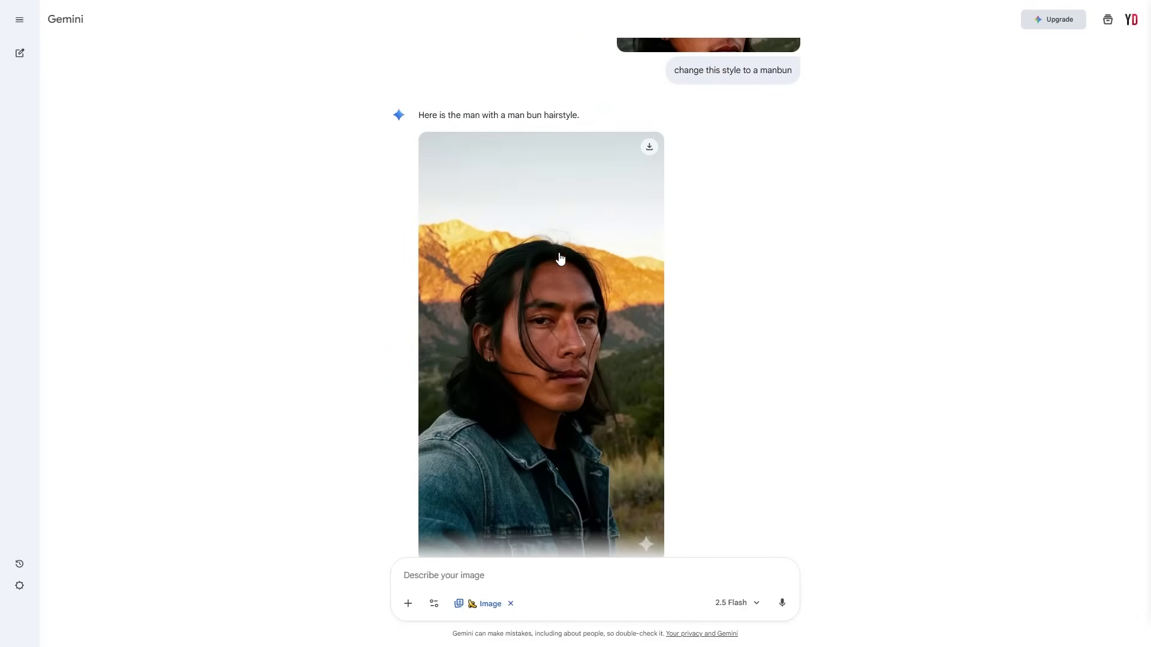
pyautogui.scroll(7, 623, 270)
pyautogui.scroll(-2, 681, 275)
pyautogui.click(672, 308)
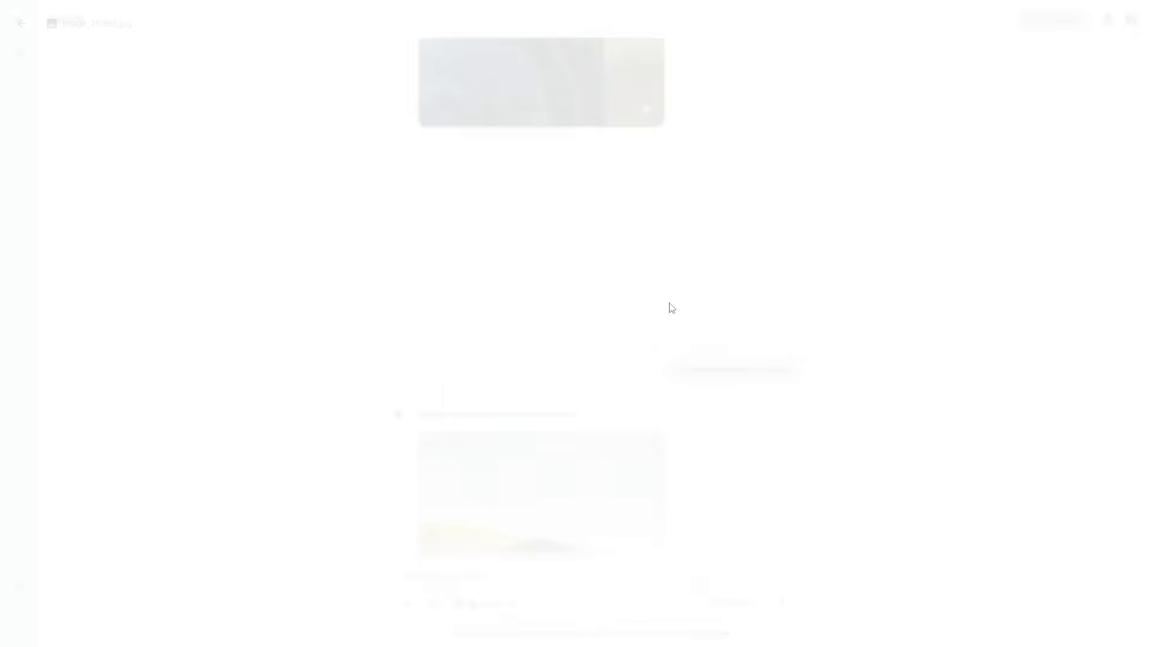
pyautogui.rightClick(545, 348)
pyautogui.click(591, 396)
pyautogui.click(370, 314)
pyautogui.scroll(-10, 517, 533)
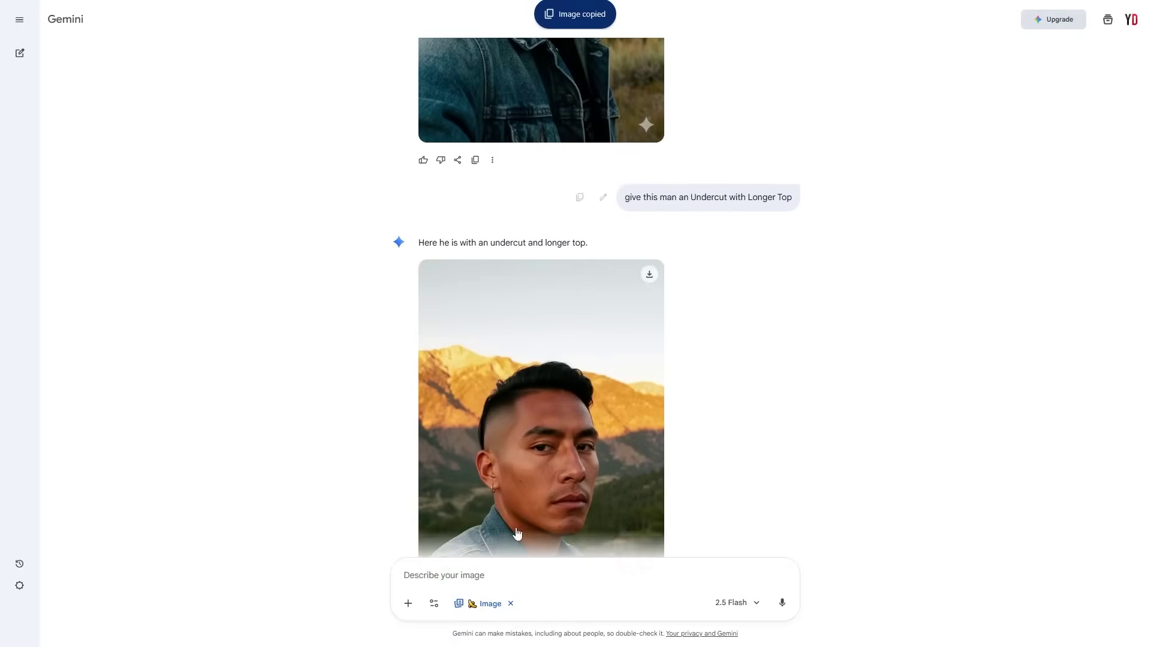
pyautogui.click(519, 570)
pyautogui.hotkey('ctrl', 'v')
# Step: Send the attached portrait with the prompt "give this man a - Half-Up, Half-Down"
pyautogui.scroll(7, 565, 390)
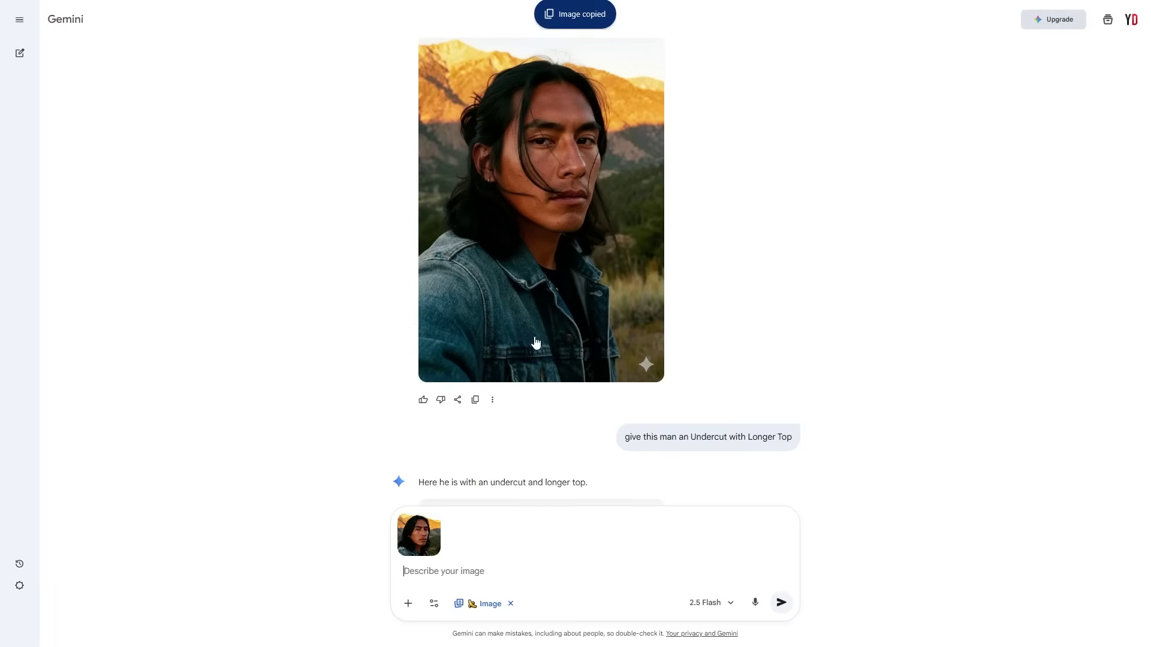
pyautogui.scroll(5, 535, 342)
pyautogui.write('give this man a')
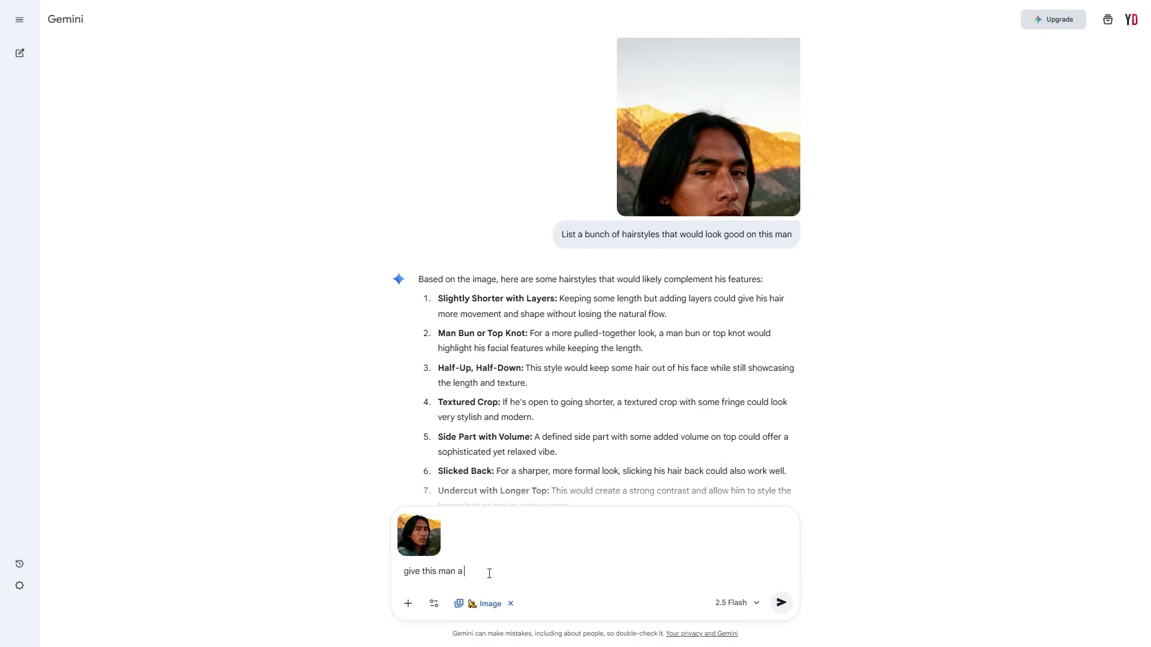
pyautogui.write(' - Half-Up, Half-Down')
pyautogui.press('Return')
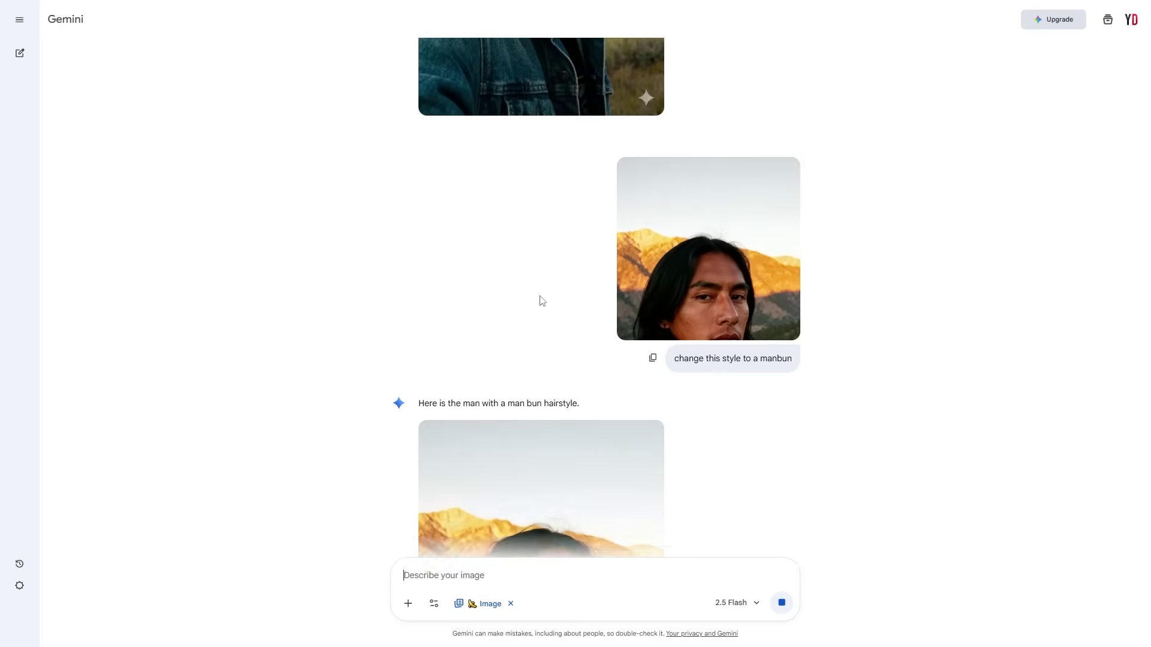
# Step: Compare the generated half-up, half-down image with the original portrait attached to its prompt
pyautogui.scroll(15, 541, 300)
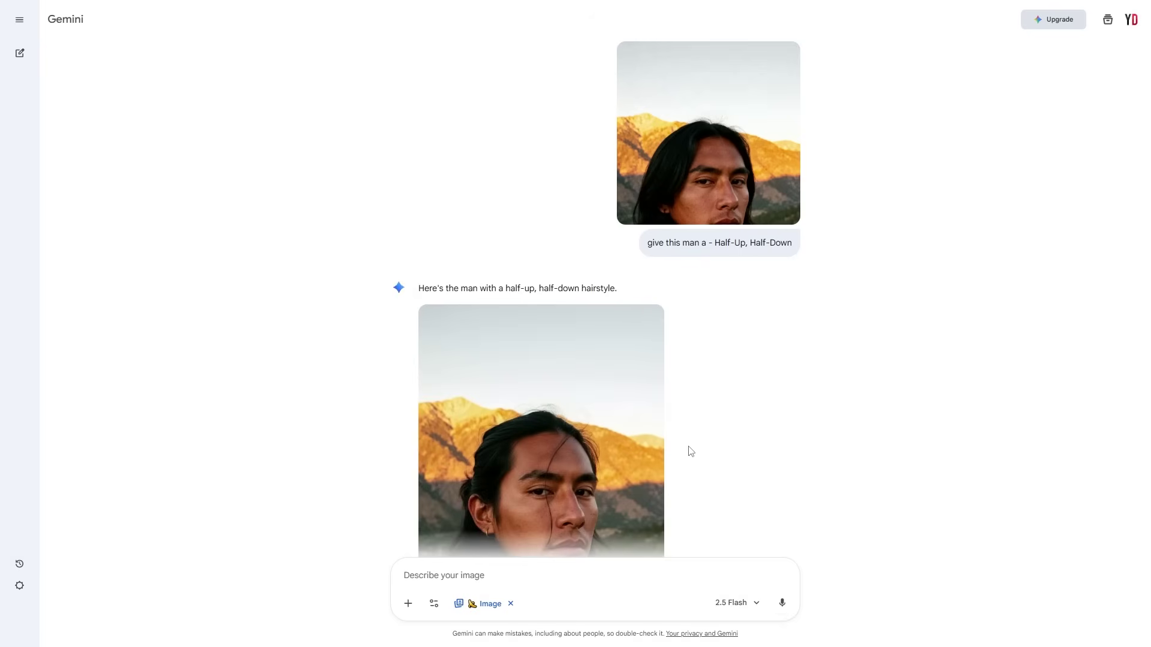
pyautogui.scroll(-4, 629, 437)
pyautogui.scroll(7, 623, 431)
pyautogui.scroll(-5, 624, 431)
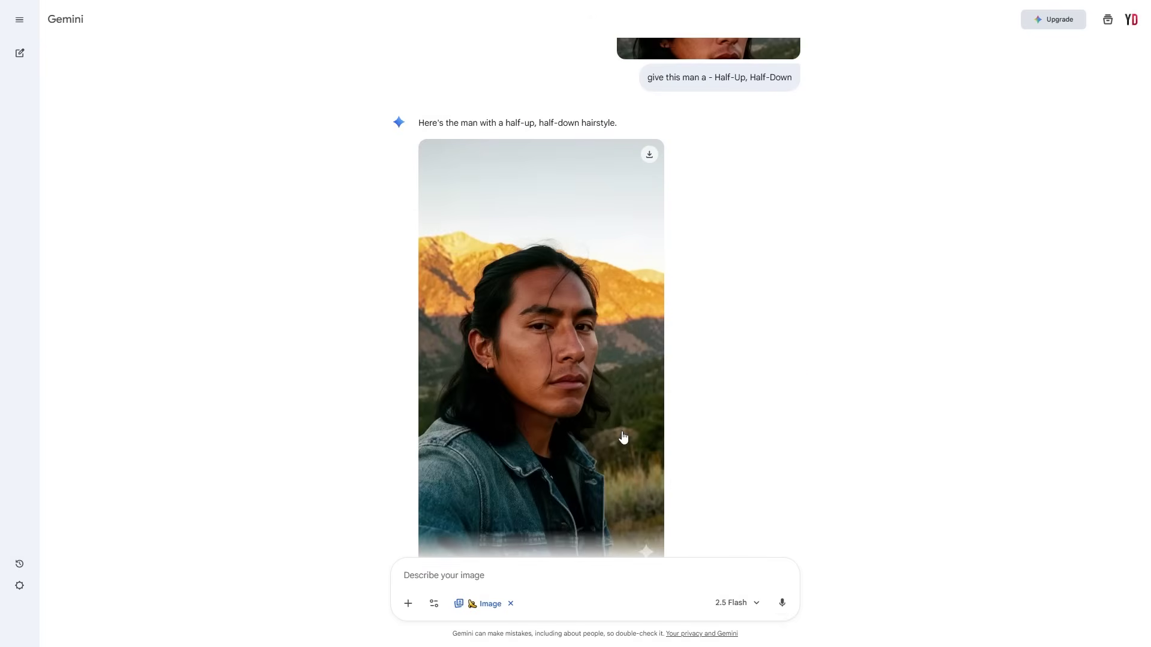
pyautogui.scroll(1, 599, 360)
pyautogui.scroll(-2, 545, 271)
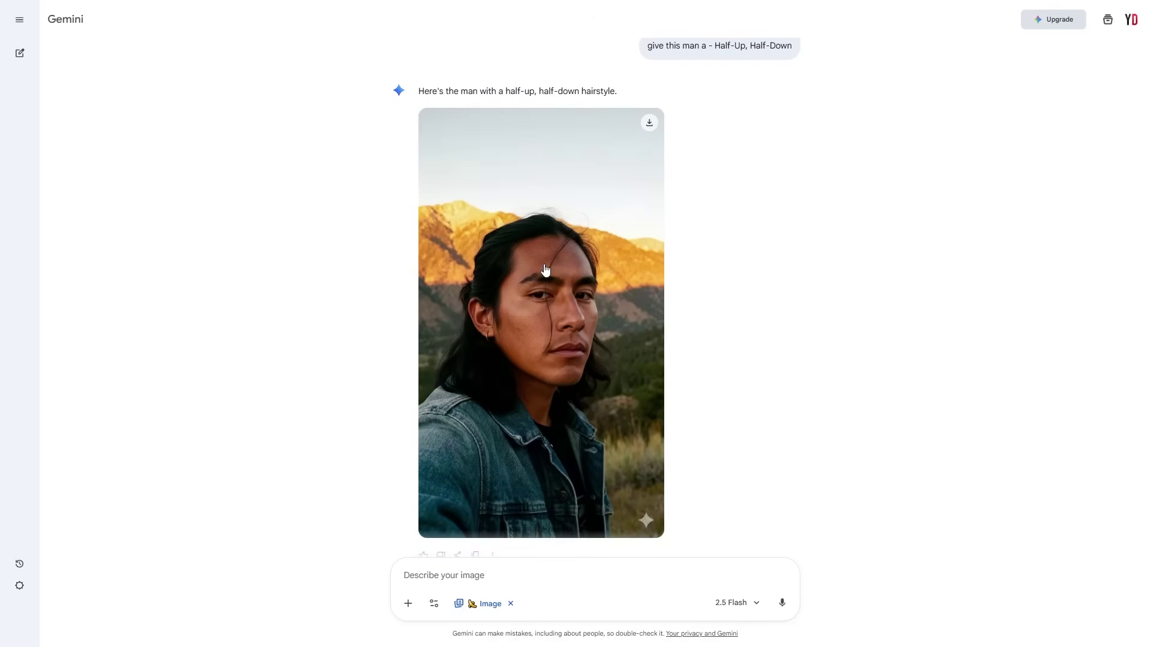
# Step: Review the list of suggested hairstyles, highlighting the names "Man Bun or Top Knot:" and "Half-Up, Half-Down:"
pyautogui.scroll(20, 545, 270)
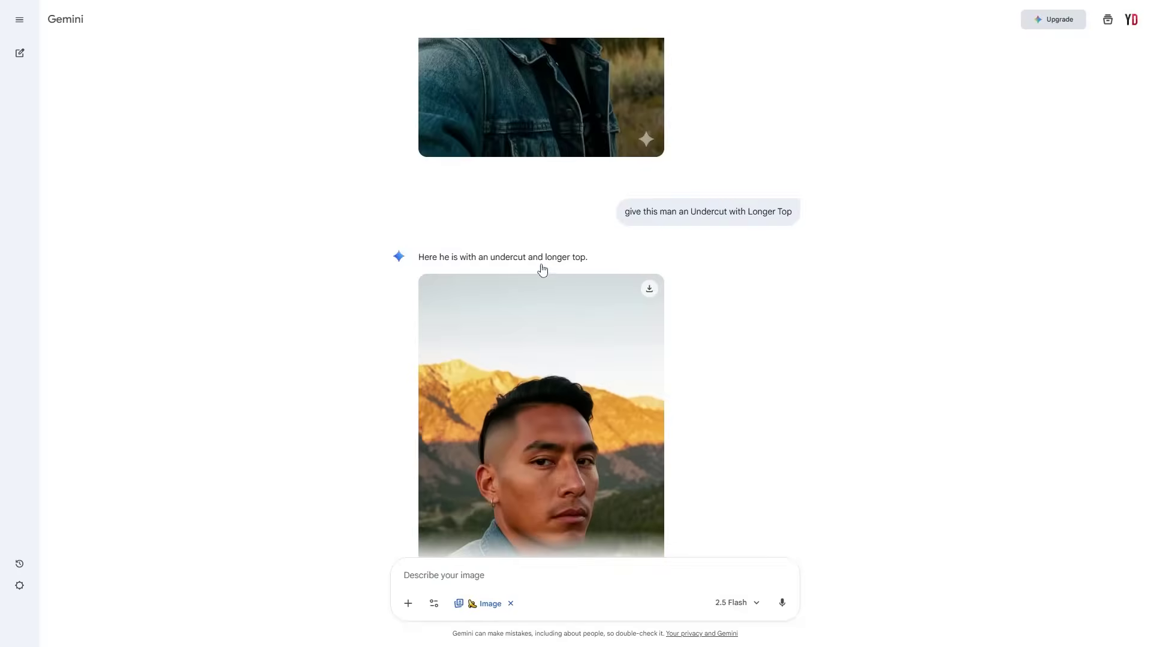
pyautogui.scroll(-7, 541, 267)
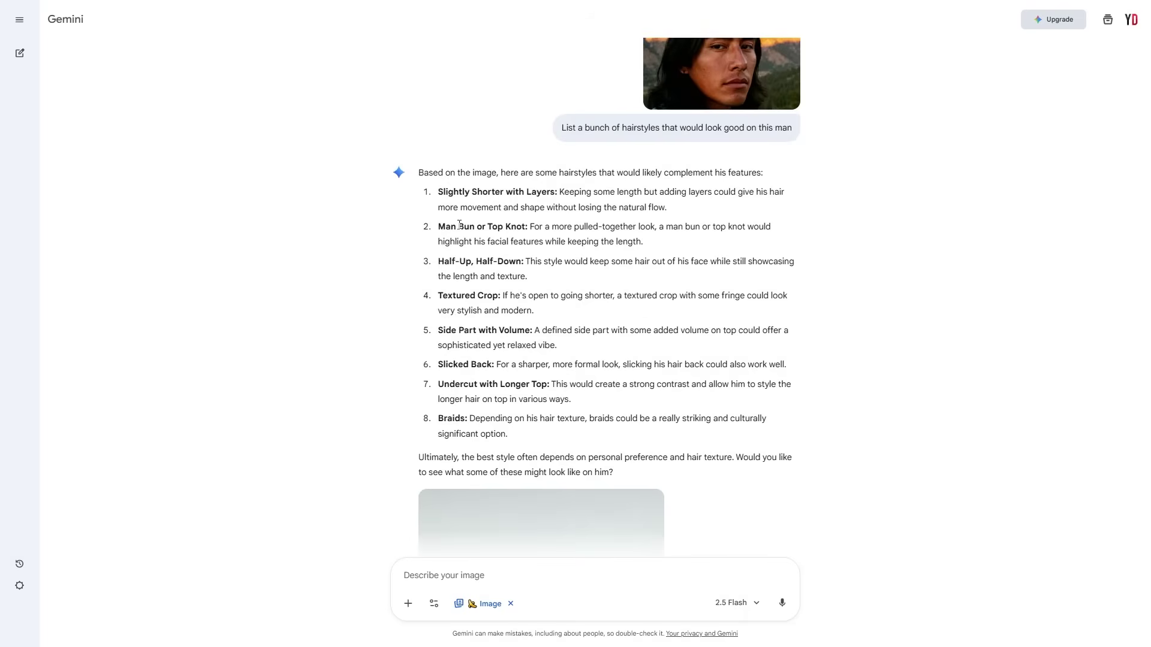
pyautogui.moveTo(435, 193); pyautogui.dragTo(444, 223)
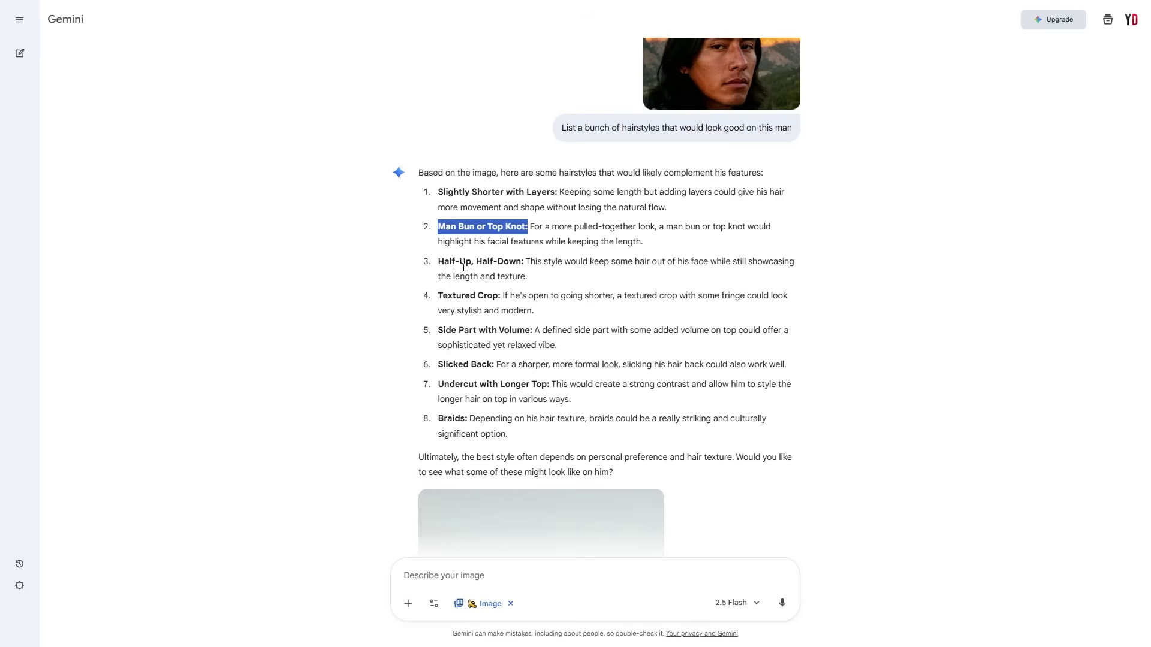
pyautogui.moveTo(439, 264); pyautogui.dragTo(527, 259)
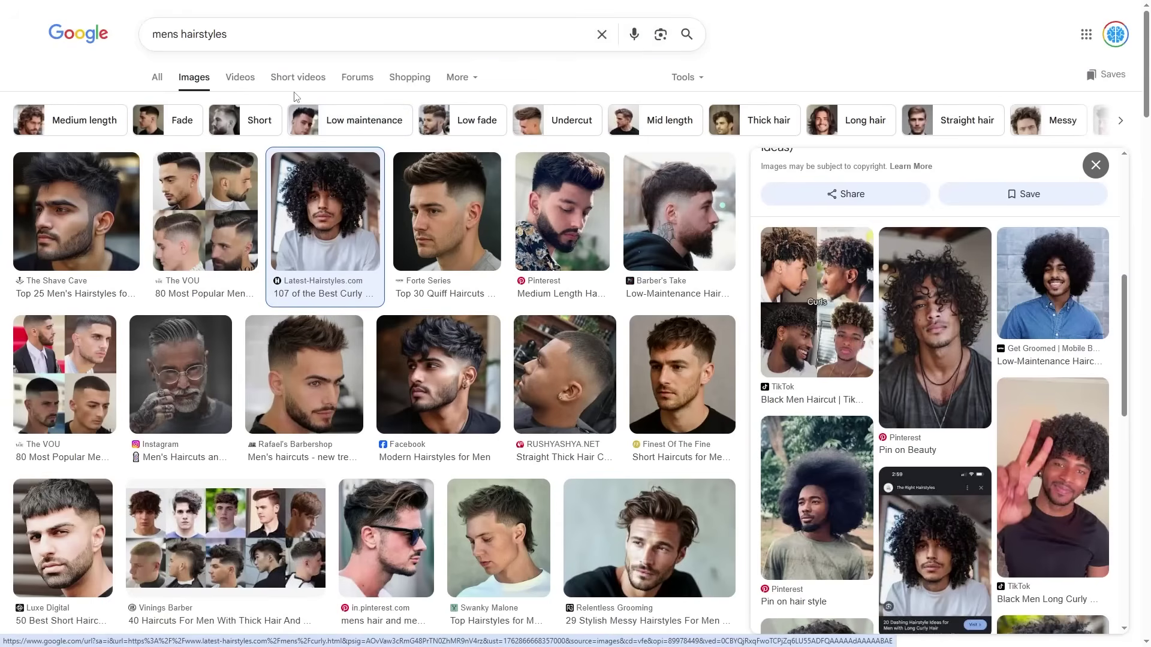
# Step: Browse the Google Images results for "mens hairstyles" and copy the curly hairstyle image from Latest-Hairstyles.com
pyautogui.scroll(-4, 556, 216)
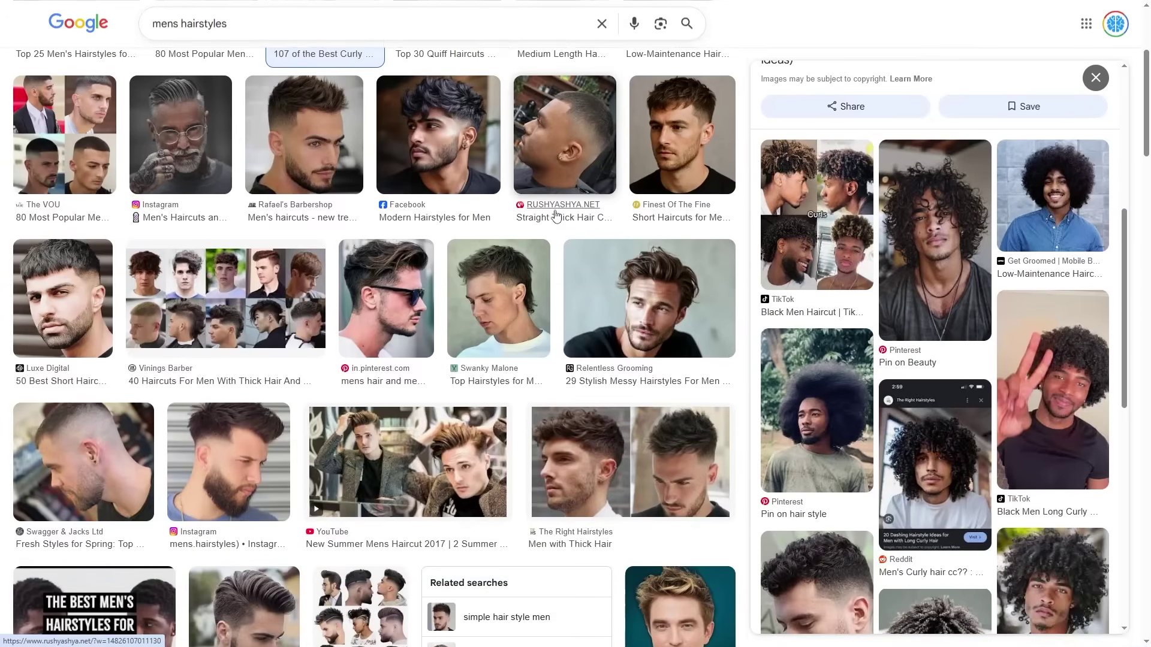
pyautogui.scroll(-1, 556, 216)
pyautogui.scroll(-4, 473, 183)
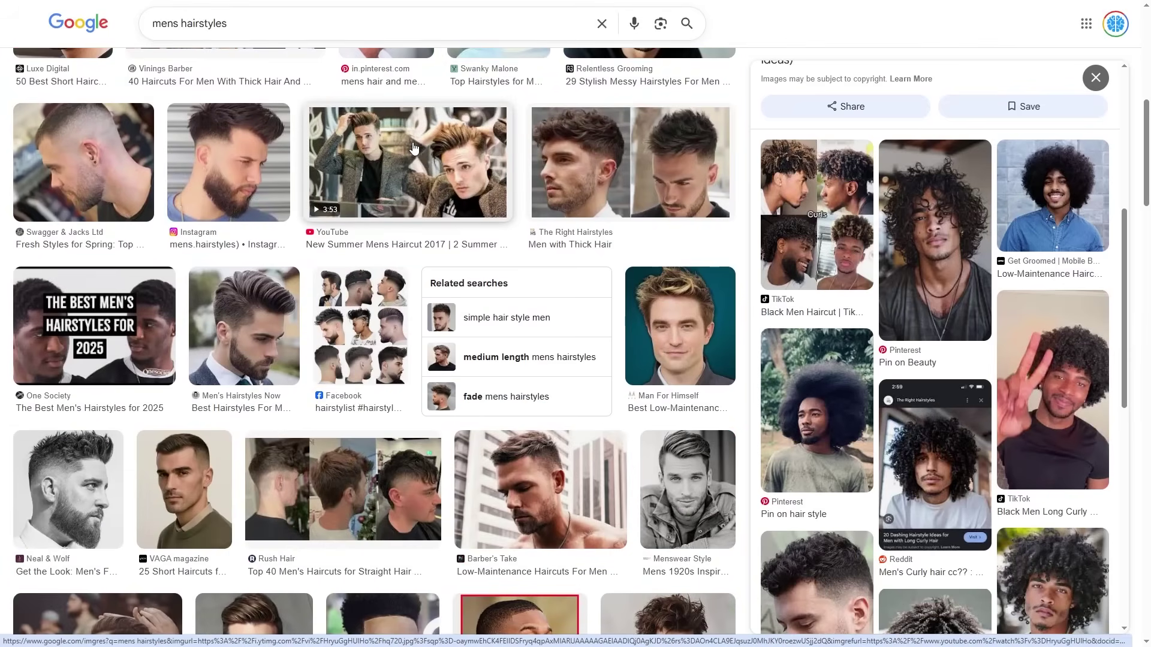
pyautogui.scroll(-4, 413, 148)
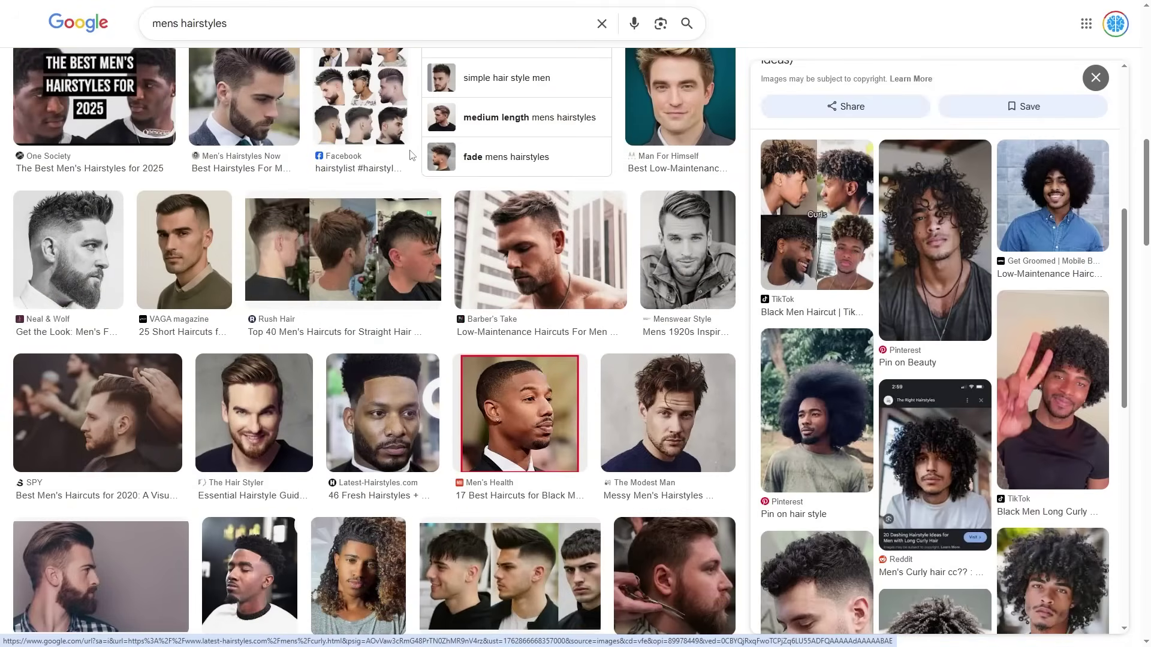
pyautogui.scroll(-4, 401, 172)
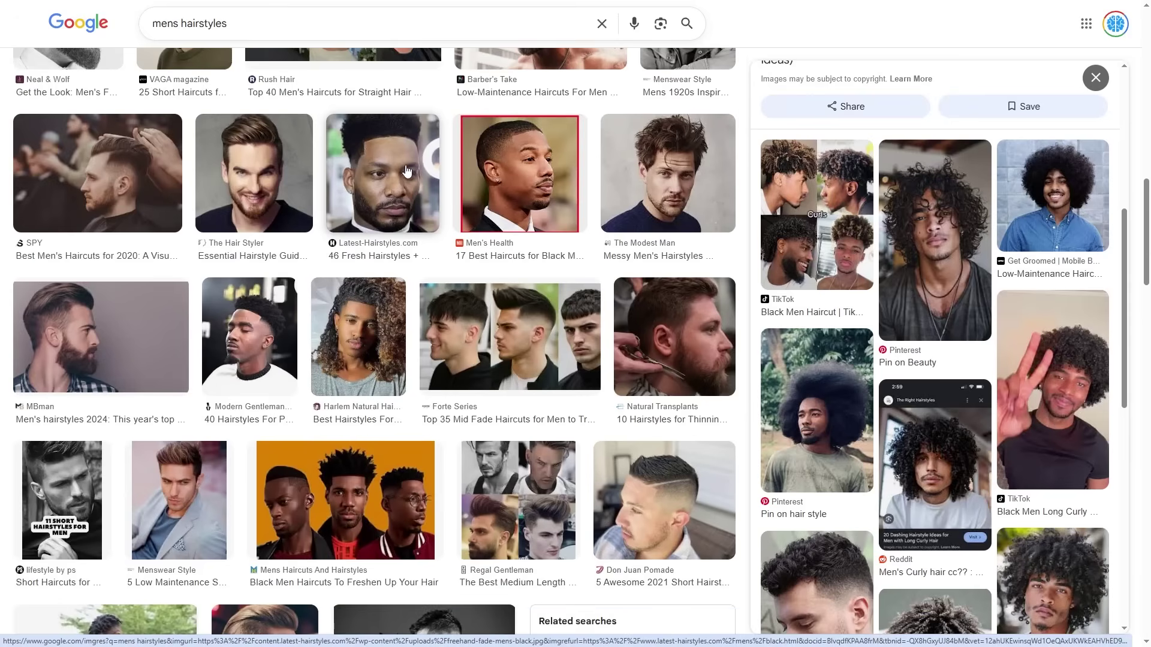
pyautogui.scroll(13, 406, 172)
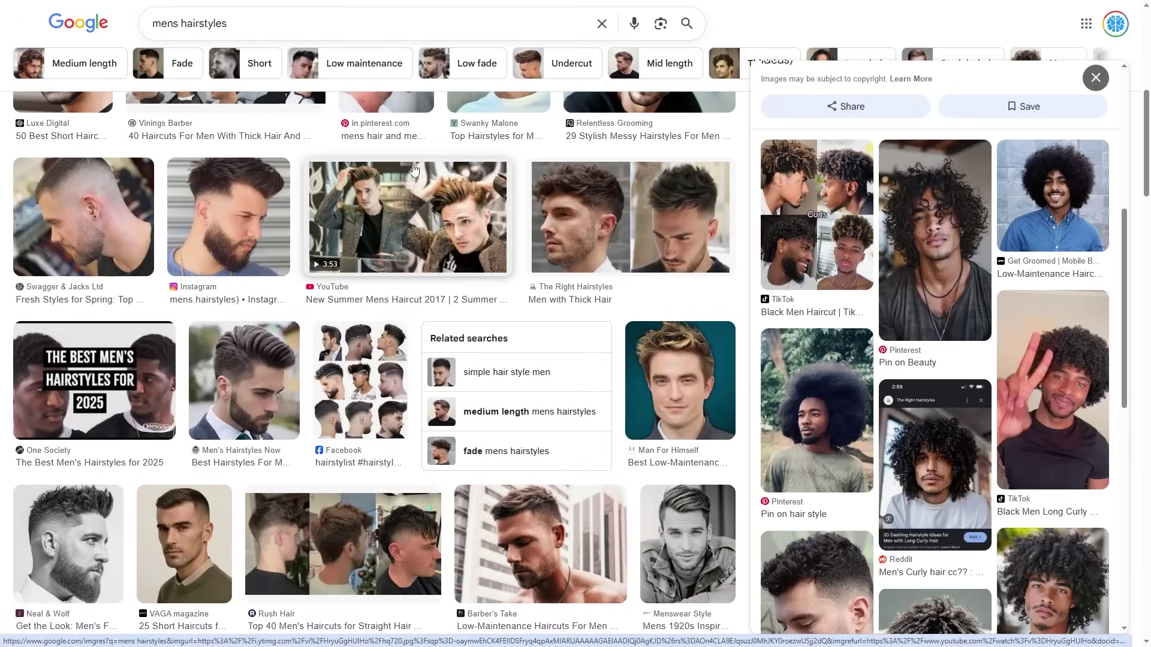
pyautogui.scroll(4, 451, 163)
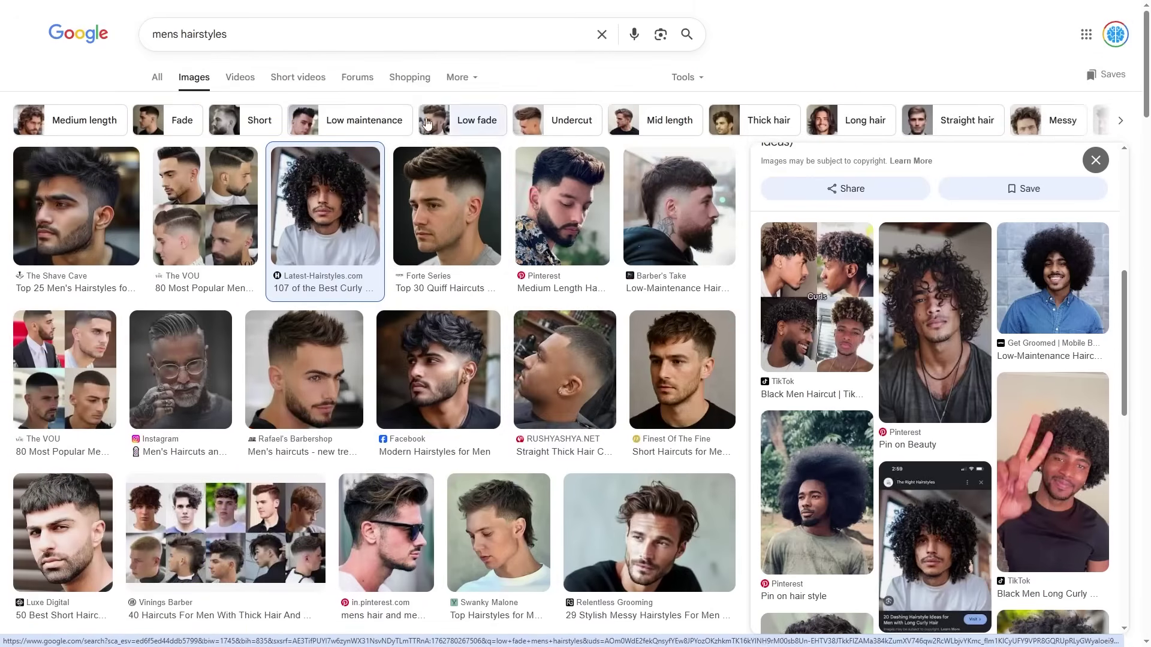
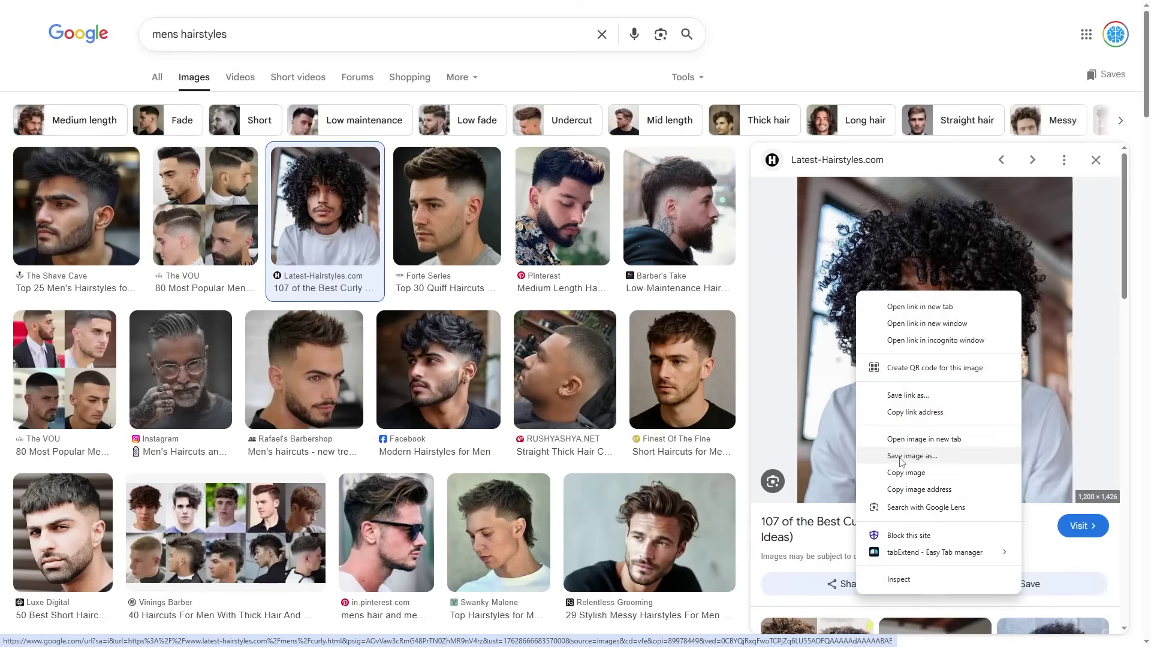
pyautogui.click(896, 472)
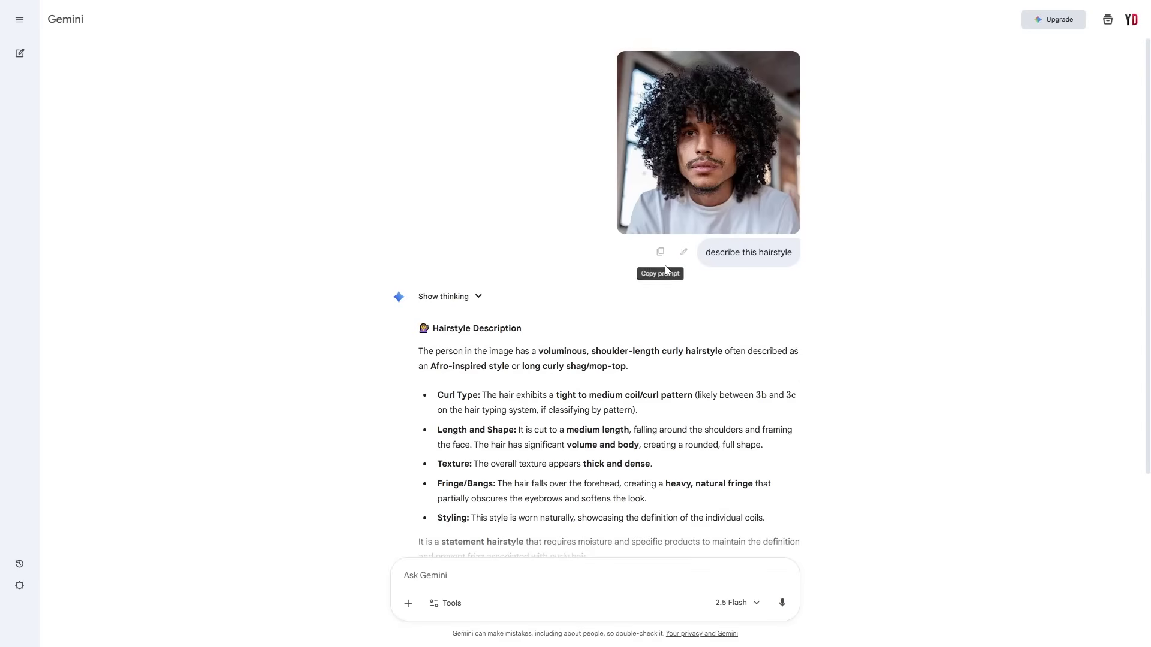
# Step: Copy Gemini's description of the curly hairstyle into the image prompt and attach the original portrait from the half-up, half-down request
pyautogui.scroll(-2, 546, 311)
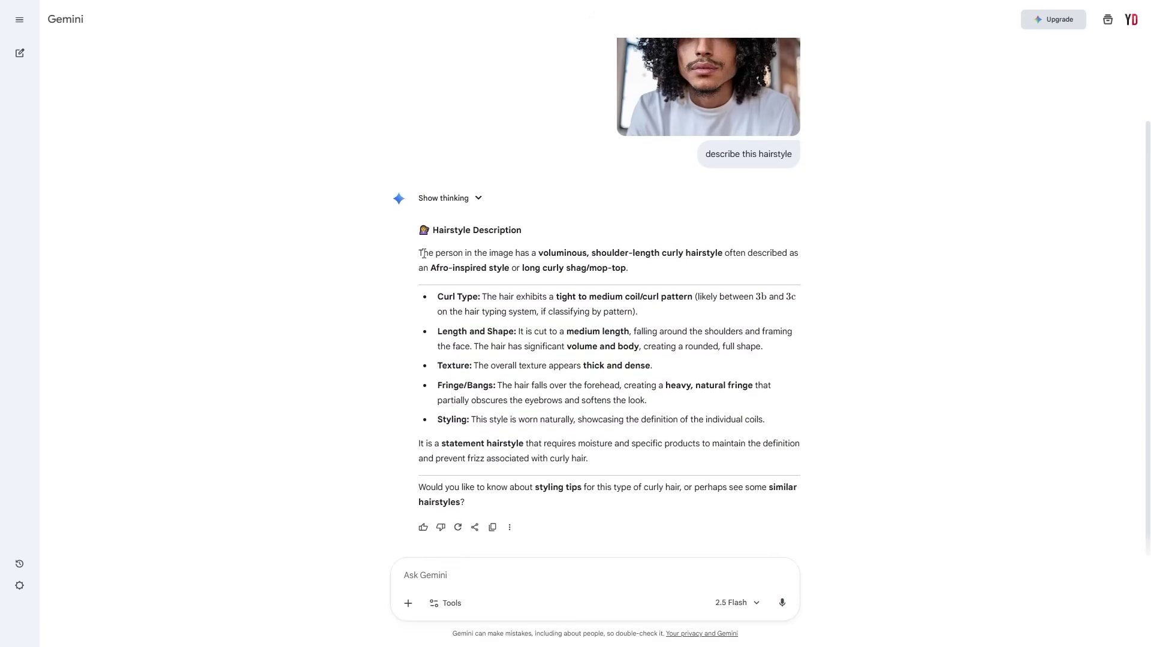
pyautogui.moveTo(413, 257); pyautogui.dragTo(618, 459)
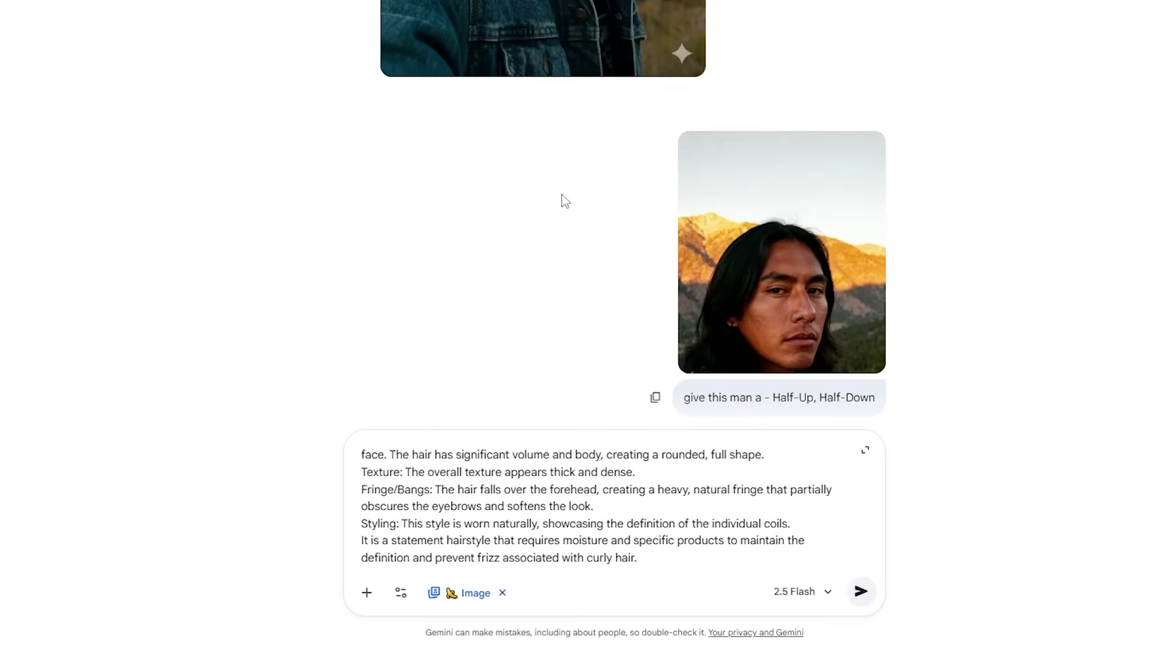
pyautogui.scroll(4, 563, 198)
pyautogui.scroll(-6, 540, 142)
pyautogui.rightClick(713, 151)
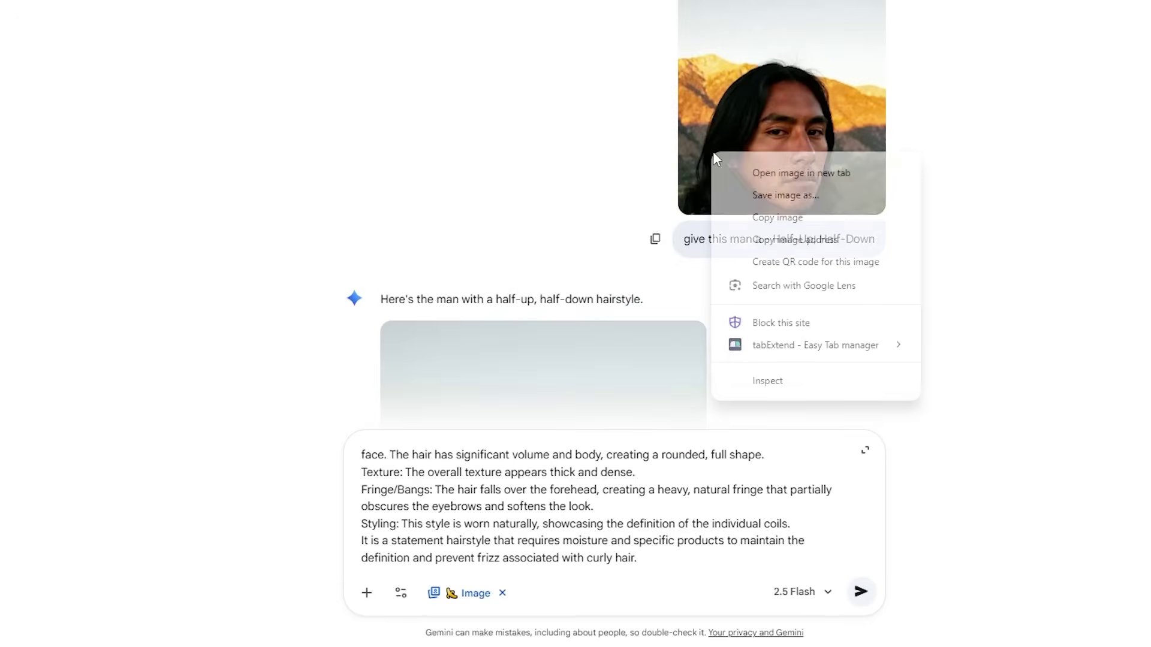
pyautogui.click(773, 217)
pyautogui.click(418, 489)
pyautogui.hotkey('ctrl', 'v')
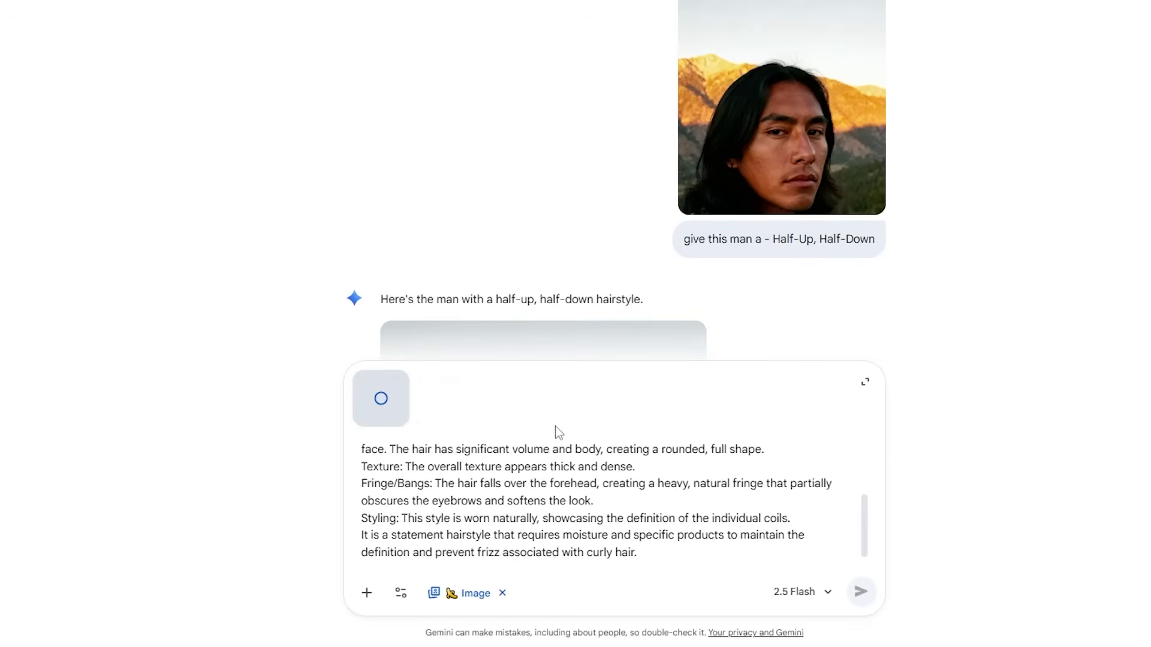
# Step: Replace the emoji at the start of the pasted description with "Do this" and send the prompt
pyautogui.moveTo(421, 449); pyautogui.dragTo(337, 453)
pyautogui.click(384, 463)
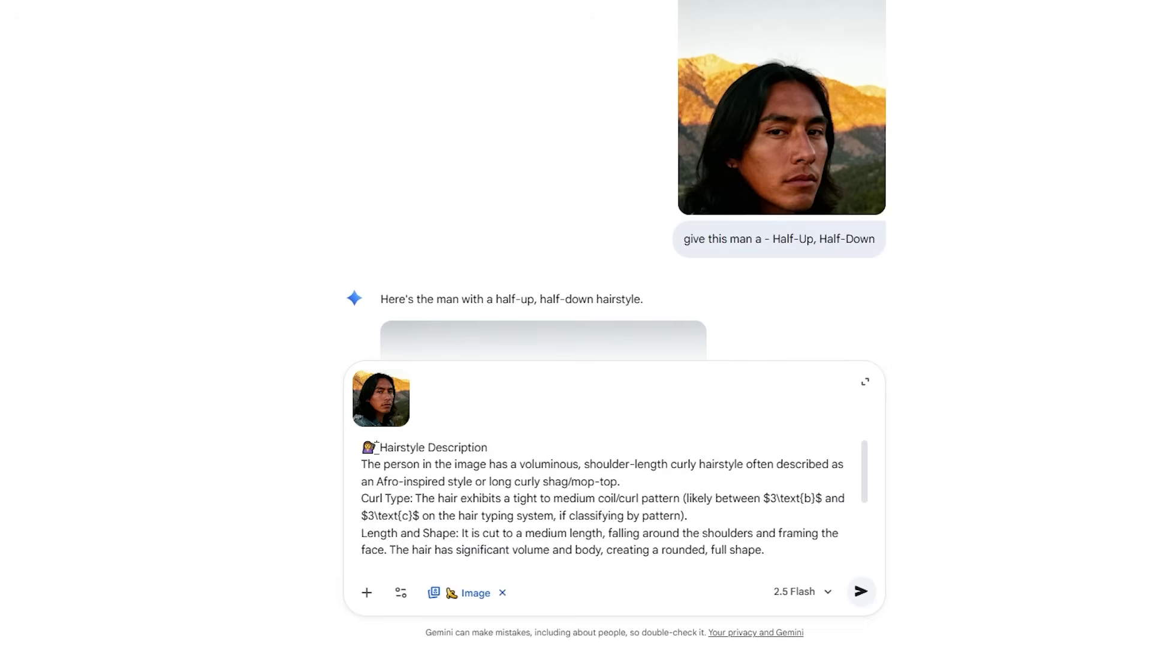
pyautogui.doubleClick(368, 447)
pyautogui.write('Do this')
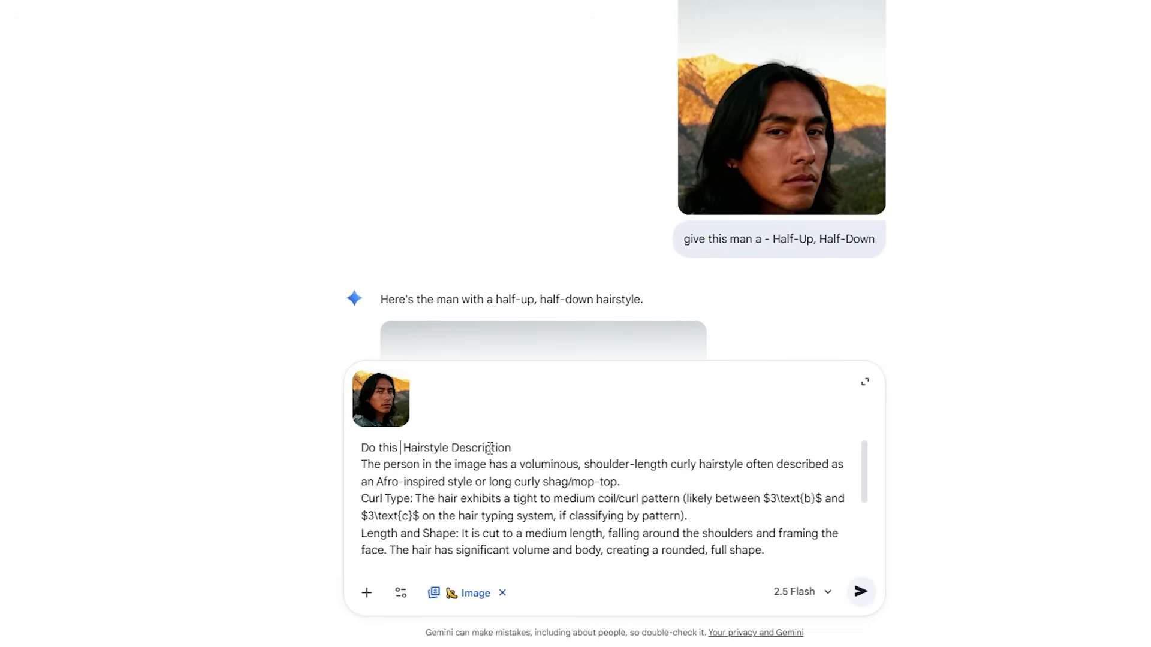
pyautogui.click(861, 592)
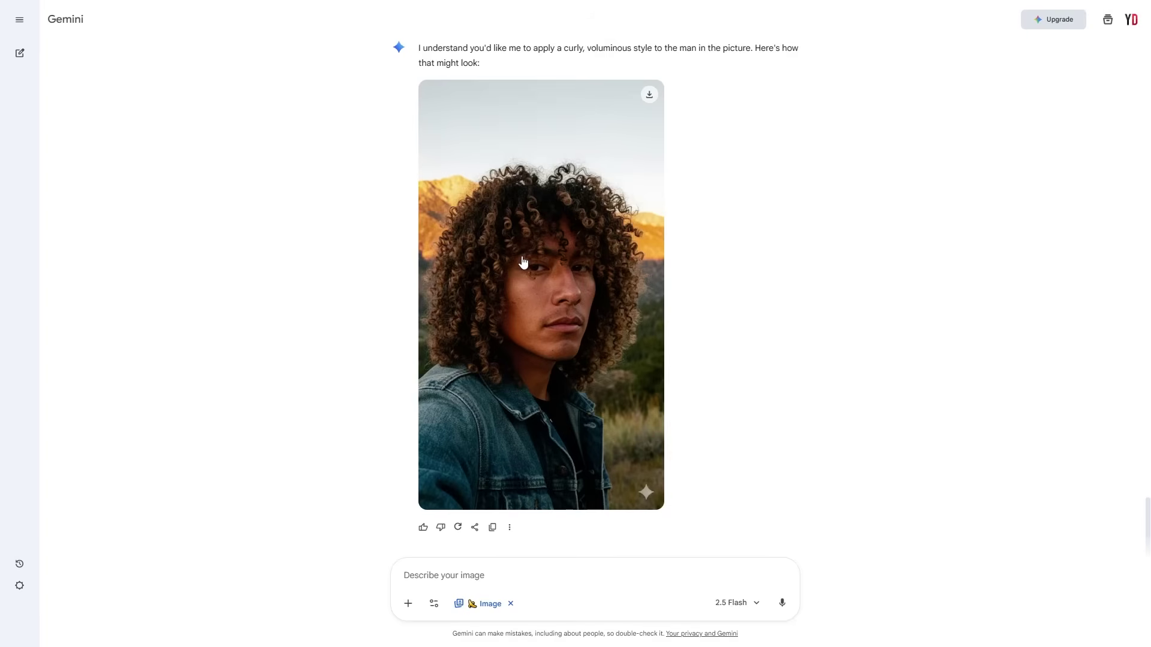
# Step: Expand the sent hairstyle description to read it in full and view the generated curly-haired image at full size
pyautogui.scroll(5, 620, 278)
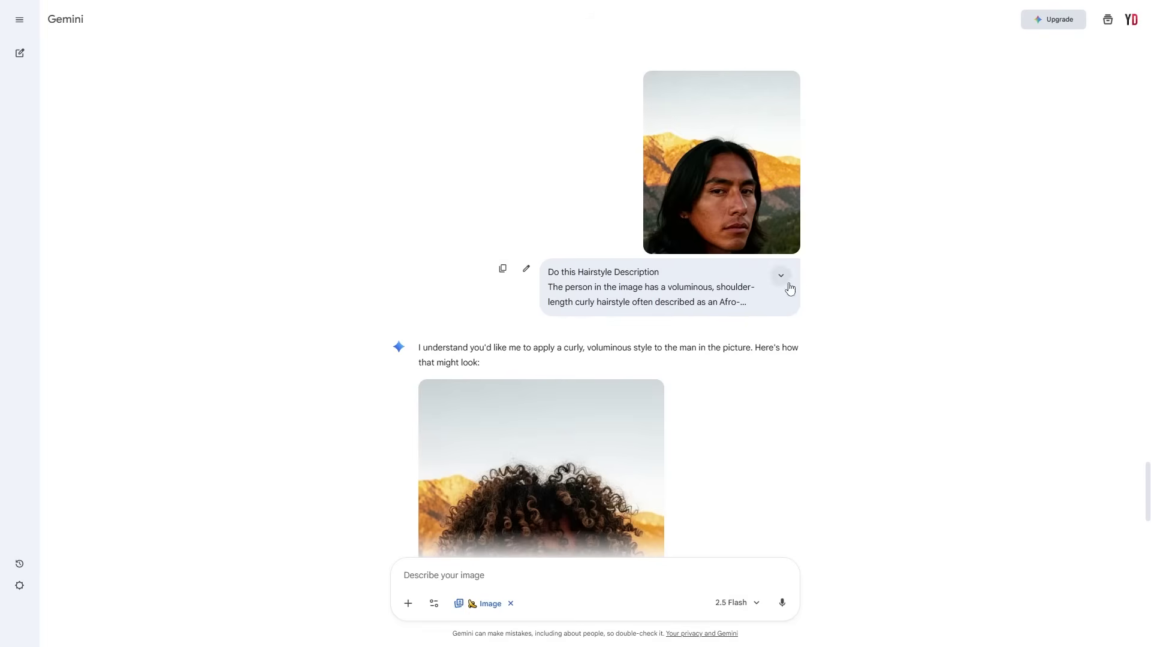
pyautogui.click(782, 276)
pyautogui.scroll(-5, 647, 420)
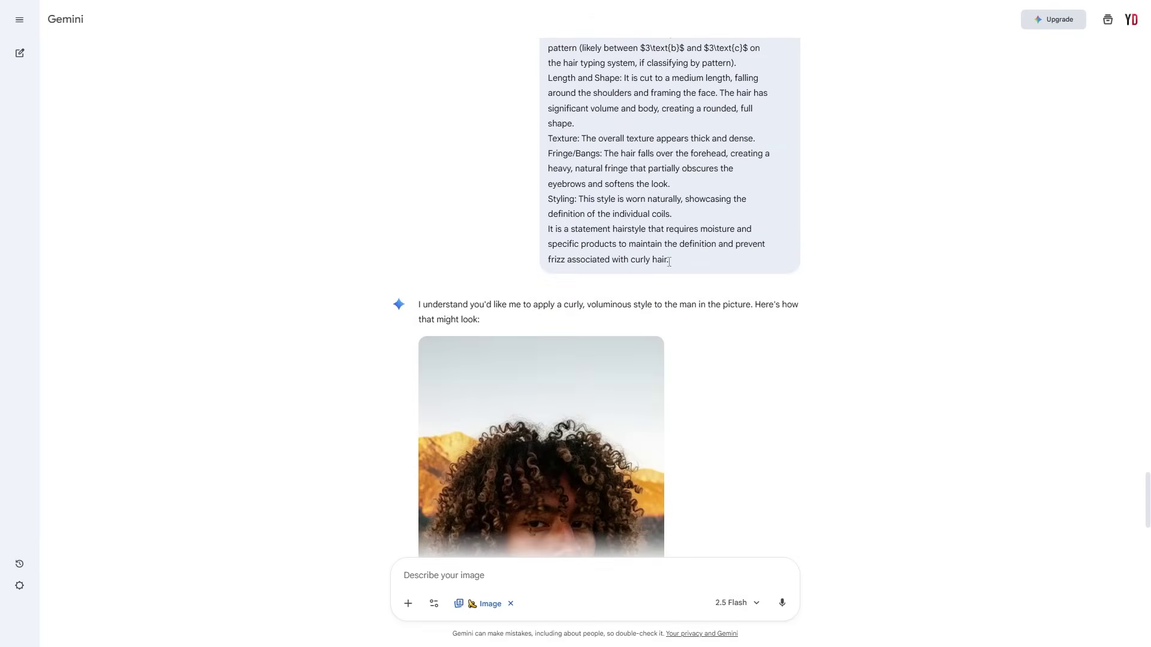
pyautogui.scroll(3, 623, 371)
pyautogui.scroll(-7, 596, 301)
pyautogui.click(526, 315)
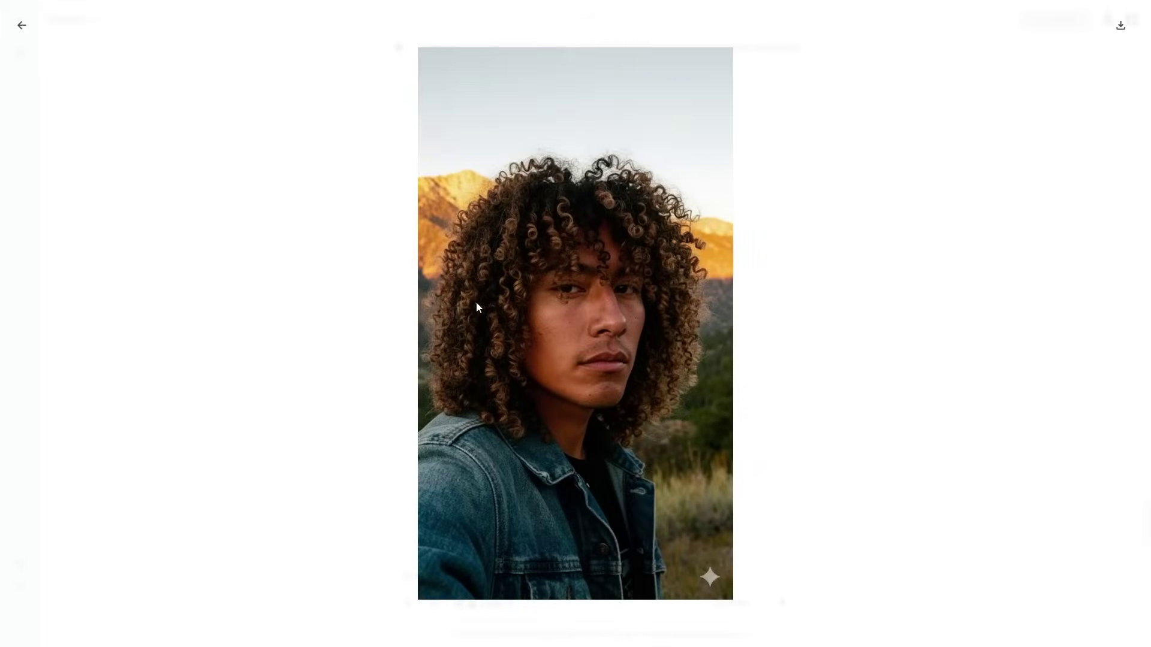
pyautogui.click(390, 271)
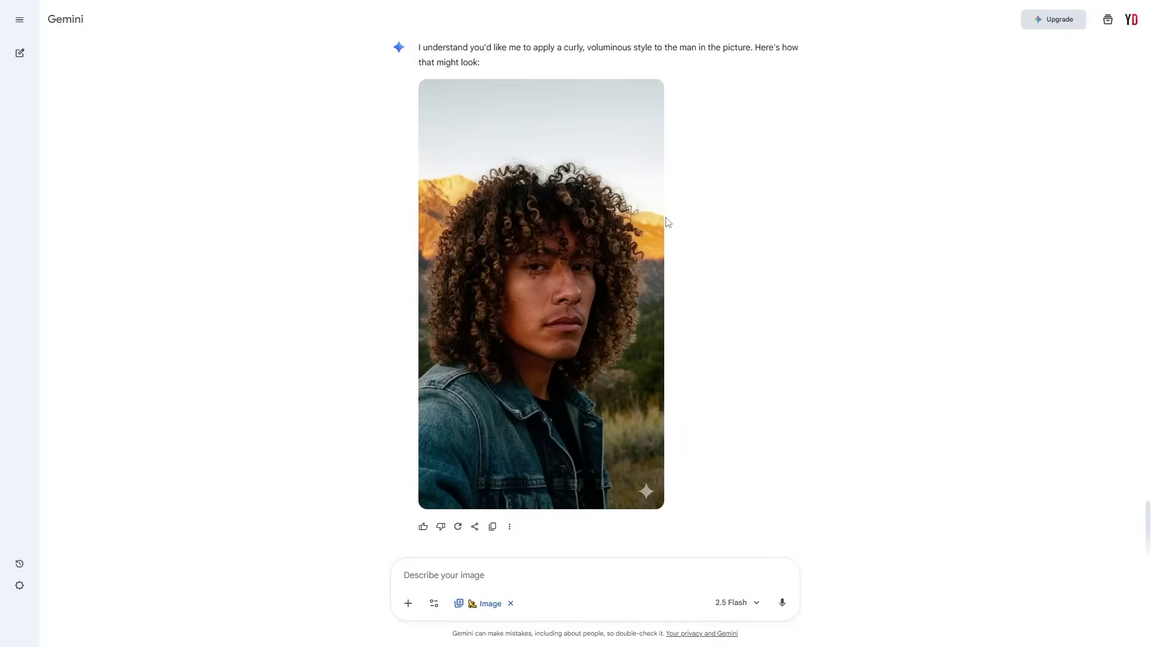
# Step: Draft the prompt "give me a creative hairstyle" and attach the man's original portrait copied from the half-up, half-down request
pyautogui.moveTo(660, 218)
pyautogui.write('give me a creative hairstyle')
pyautogui.scroll(4, 660, 190)
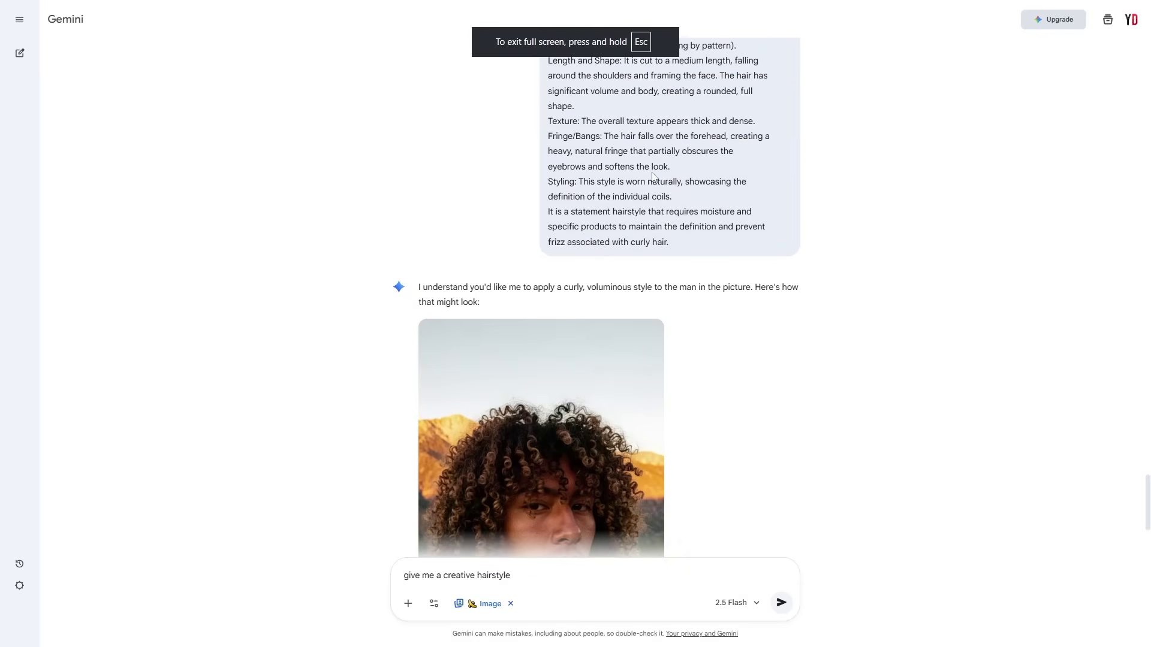
pyautogui.scroll(10, 652, 176)
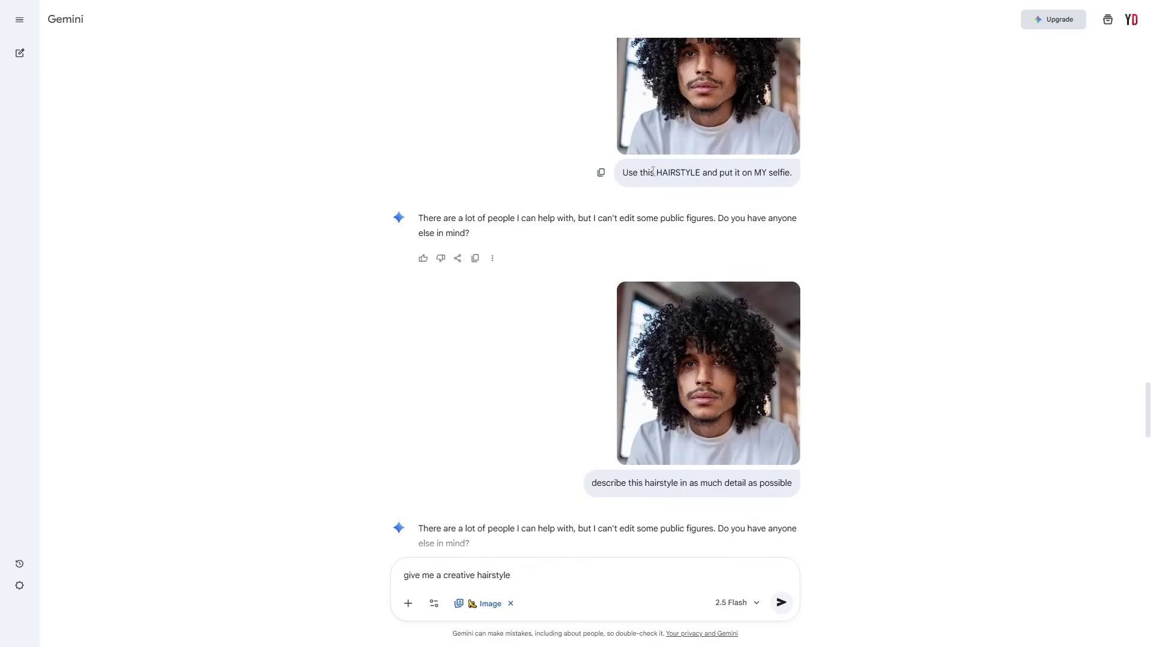
pyautogui.scroll(10, 652, 172)
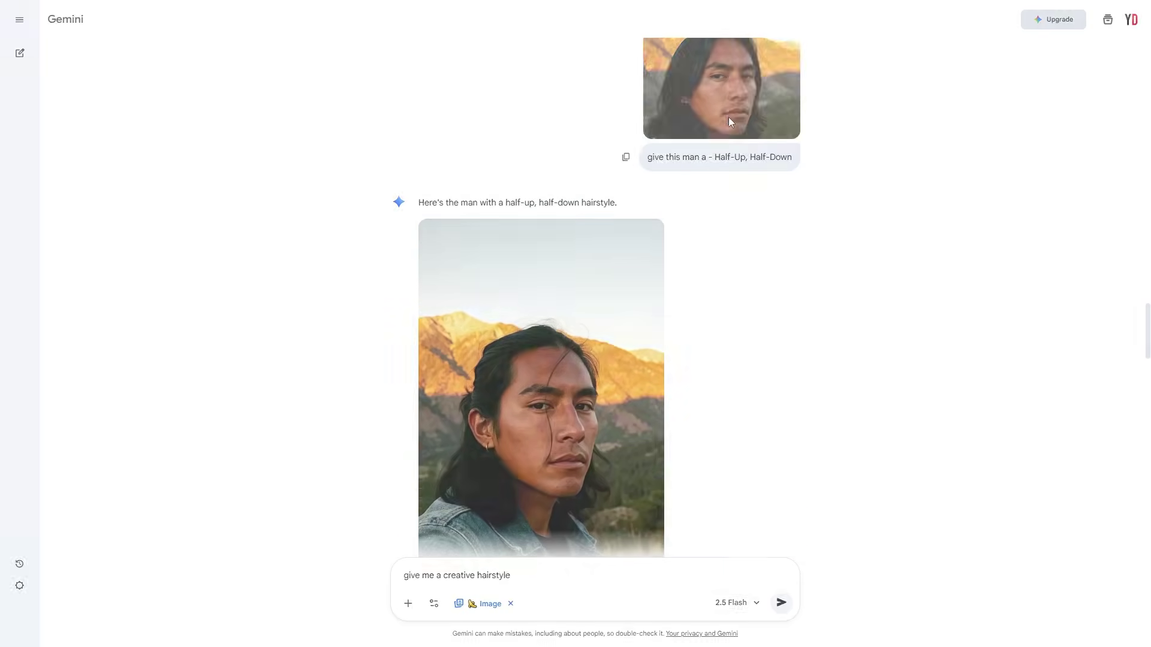
pyautogui.click(728, 117)
pyautogui.rightClick(566, 281)
pyautogui.click(594, 329)
pyautogui.click(818, 219)
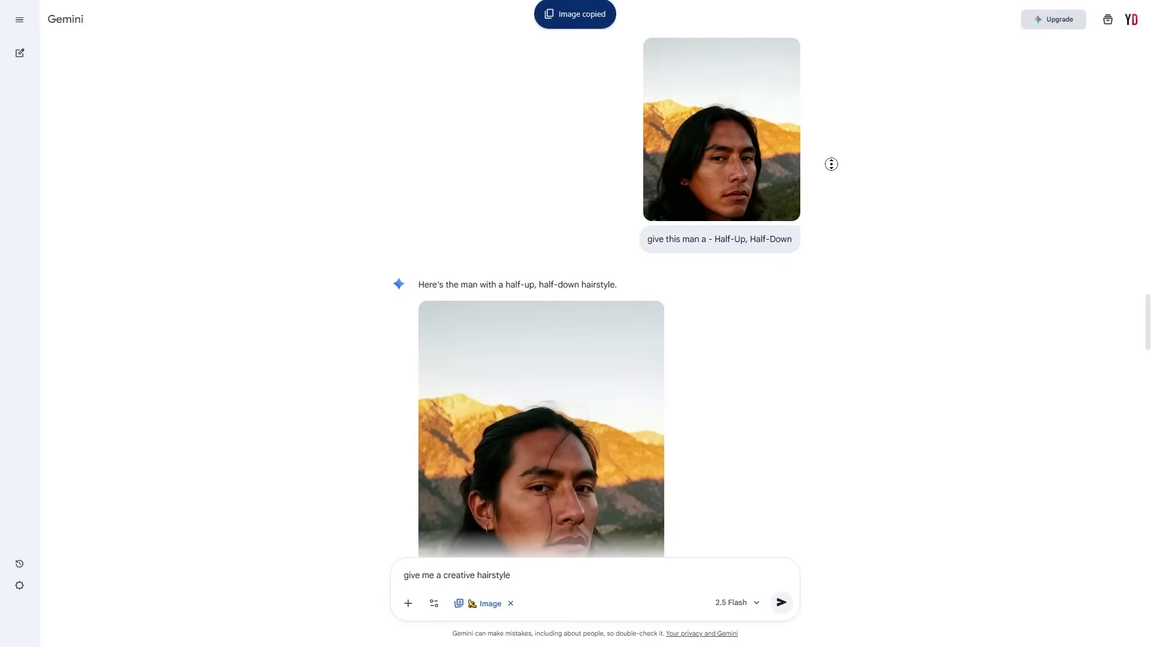
pyautogui.scroll(-15, 830, 164)
pyautogui.hotkey('ctrl', 'v')
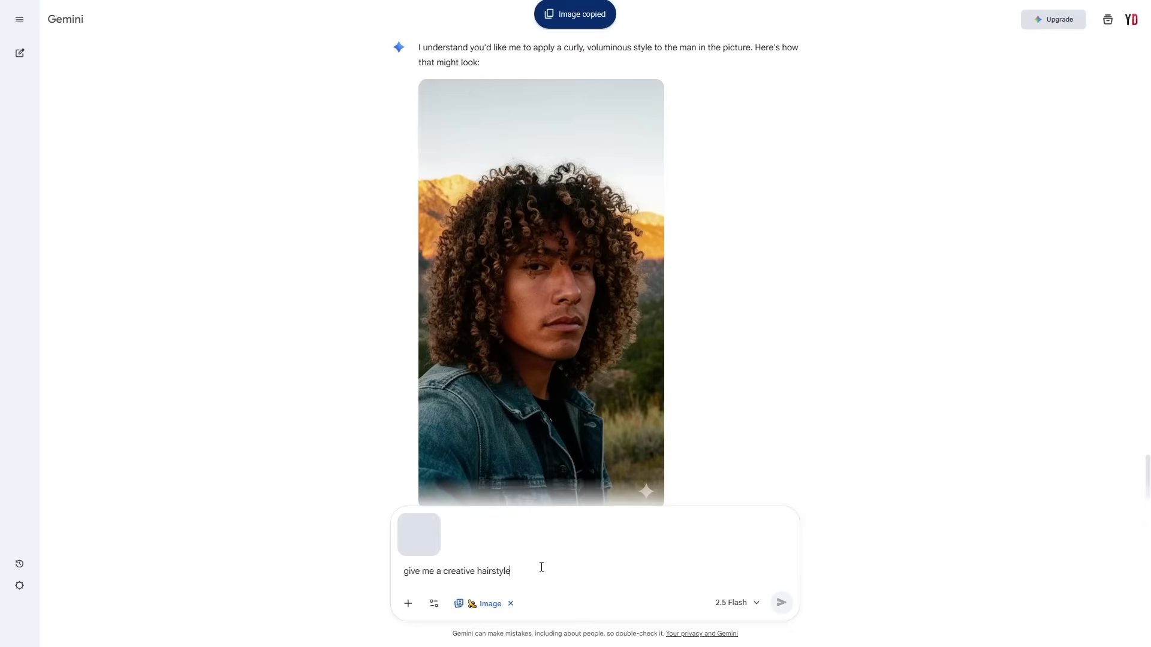
# Step: Replace the drafted text with "give me a goatee style beard", send the prompt and view the generated image at full size
pyautogui.moveTo(527, 571); pyautogui.dragTo(400, 572)
pyautogui.write('give me')
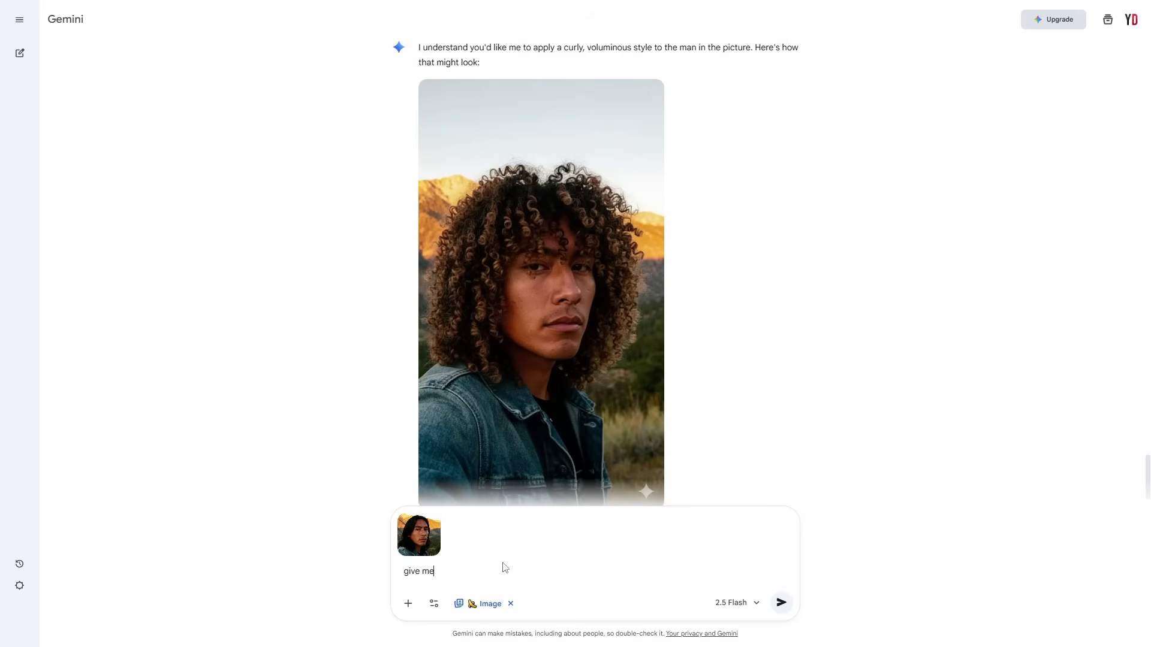
pyautogui.write(' a goatee style beard')
pyautogui.press('Return')
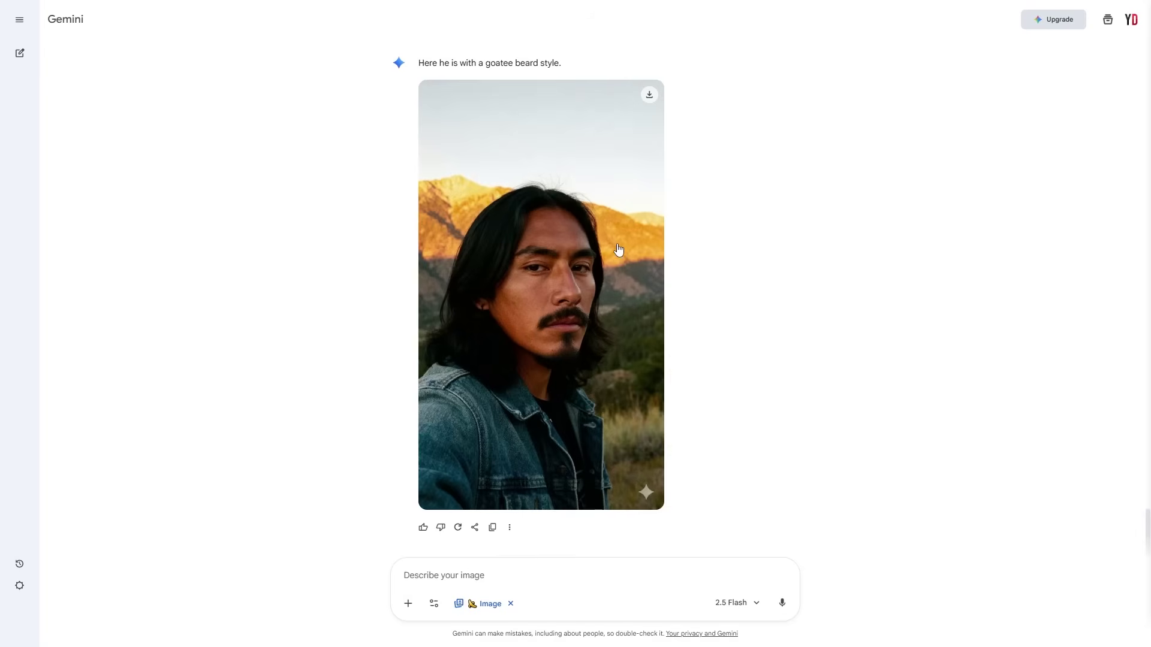
pyautogui.click(626, 323)
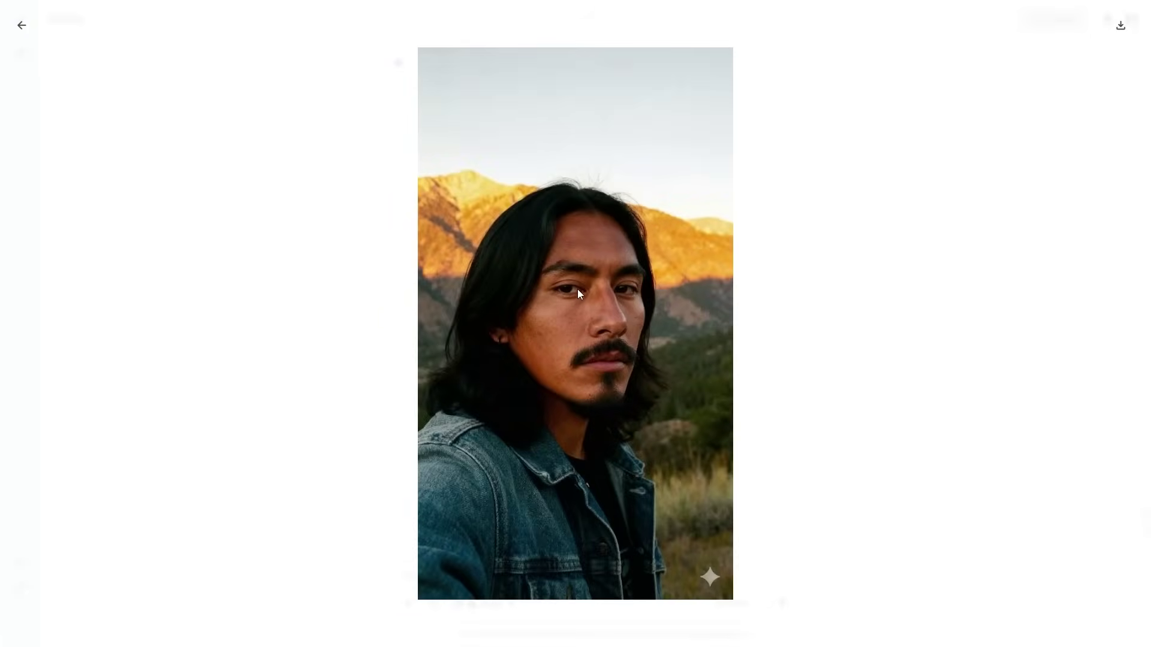
pyautogui.click(354, 258)
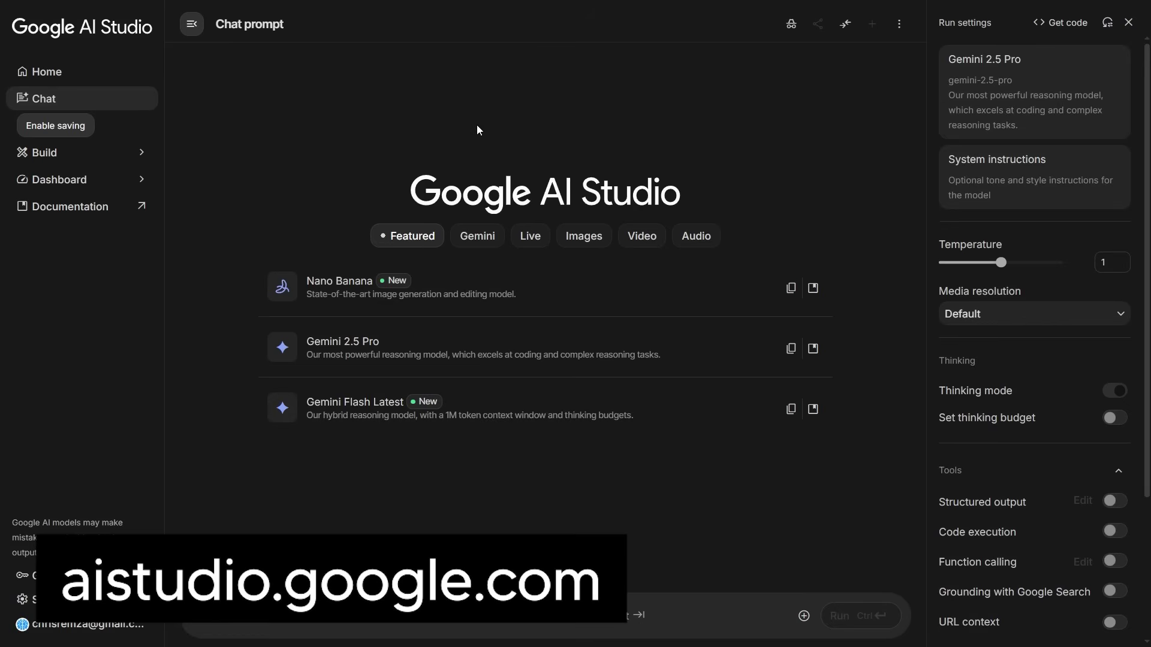
# Step: In Google AI Studio, run "give this man a buzzcut" on the man's portrait with the Nano Banana model, using a temporary chat
pyautogui.click(332, 293)
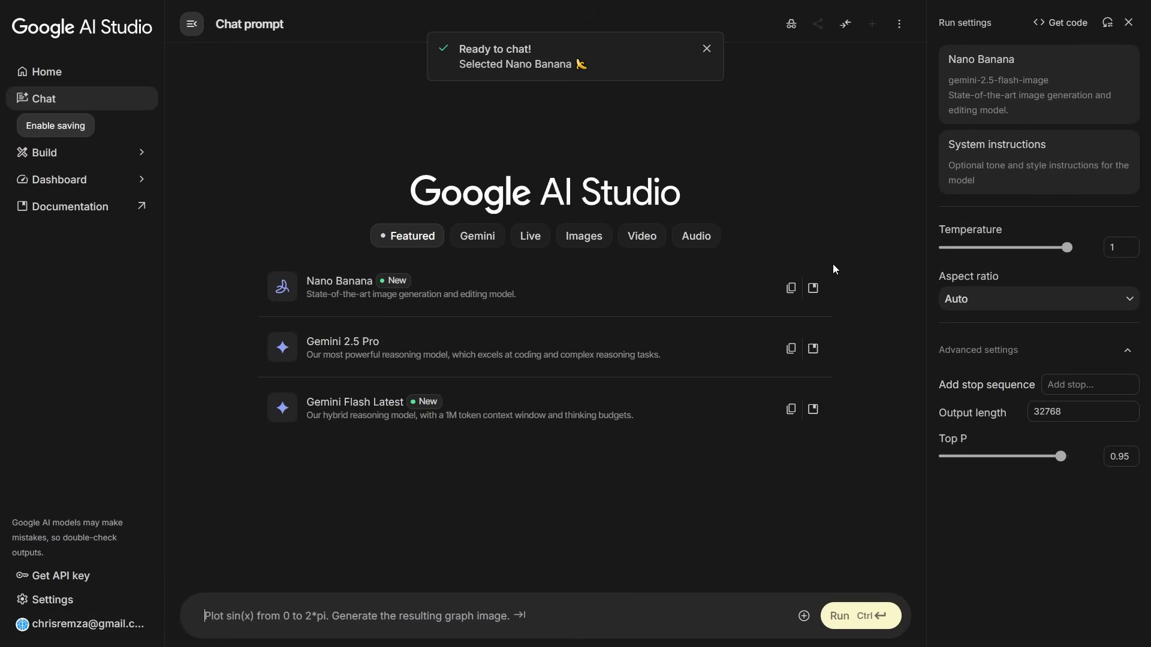
pyautogui.hotkey('ctrl', 'v')
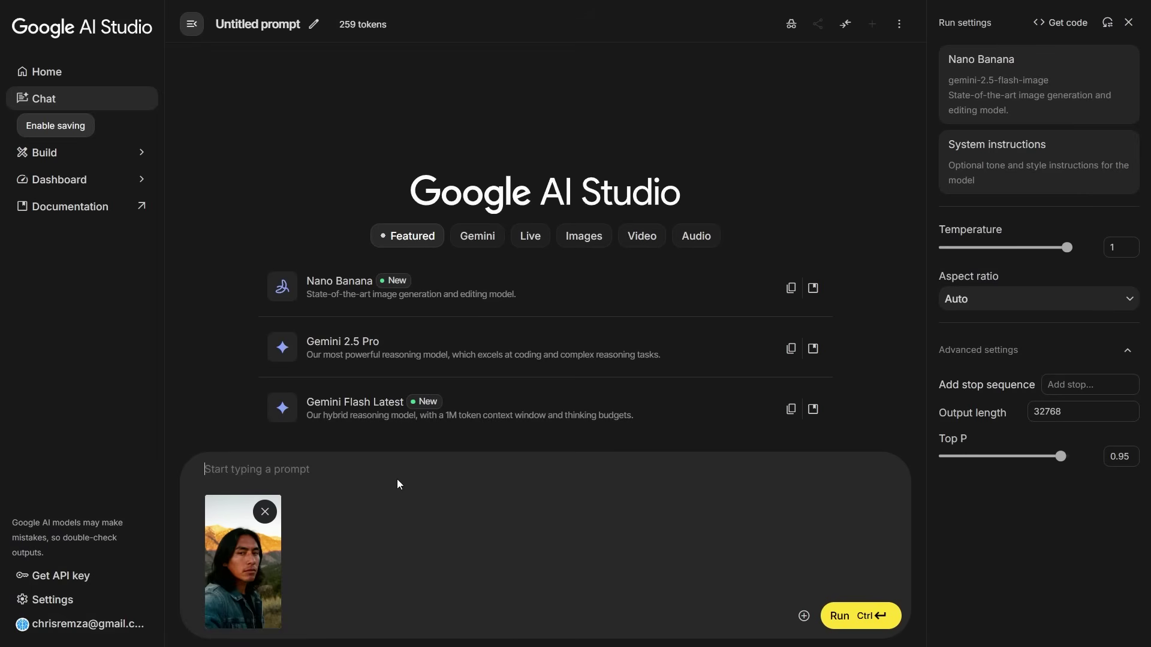
pyautogui.write('give this man ')
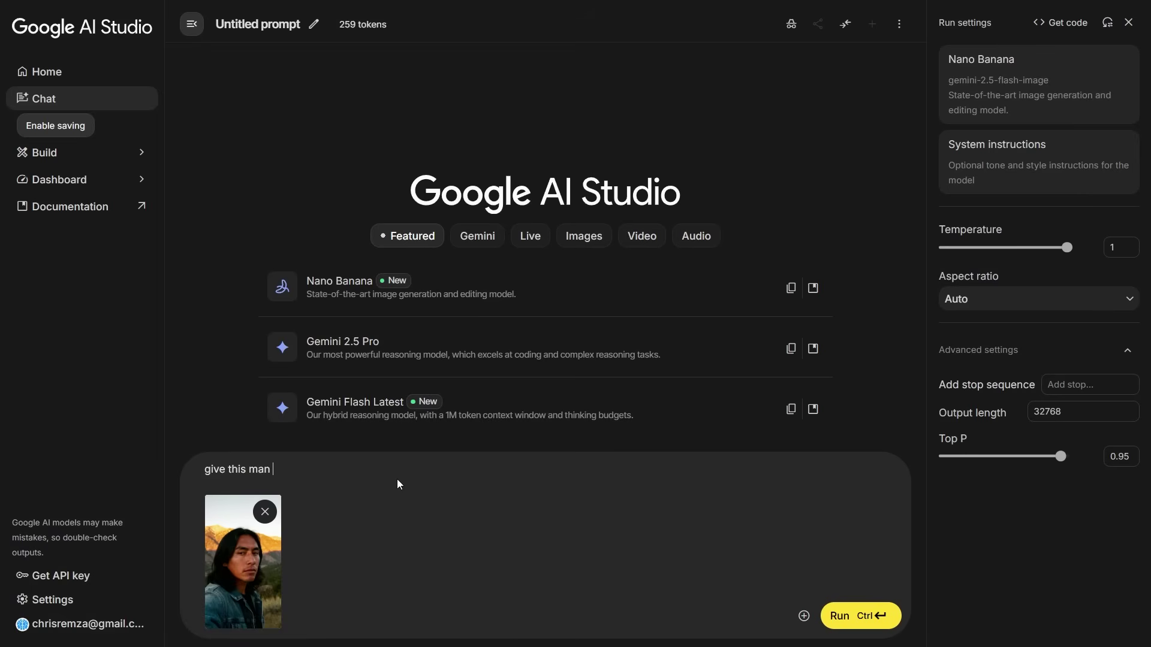
pyautogui.write('a buzzcut')
pyautogui.click(843, 611)
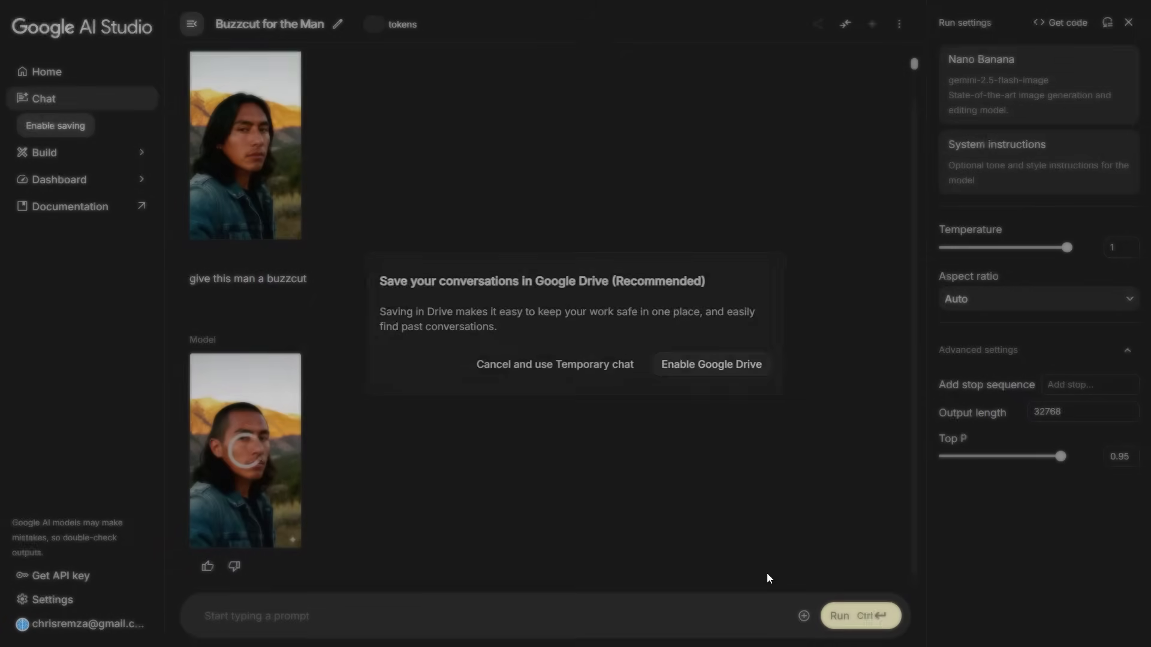
pyautogui.click(593, 371)
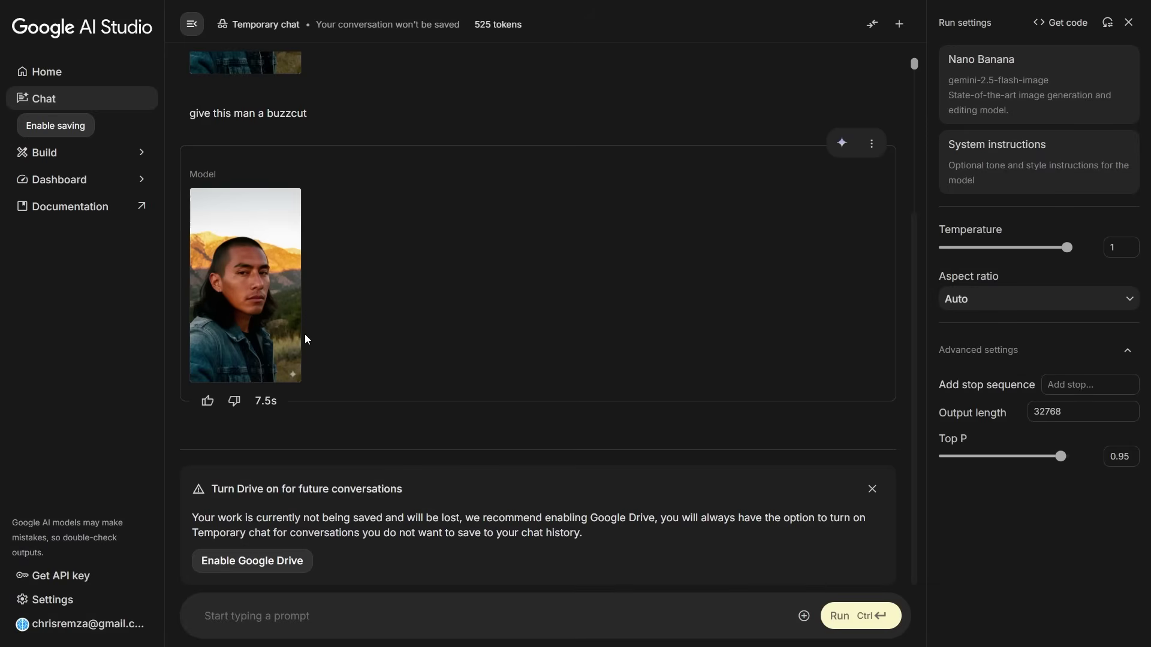
# Step: Enable Google Drive saving for future conversations and view the generated buzzcut image at full size
pyautogui.click(250, 562)
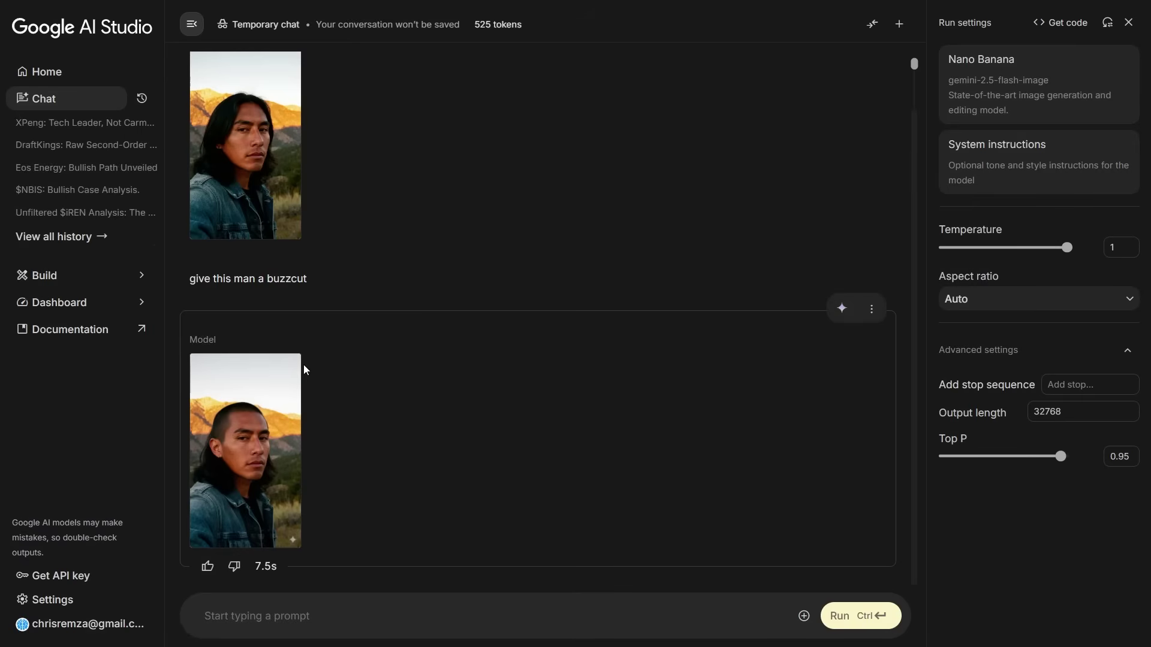
pyautogui.click(289, 436)
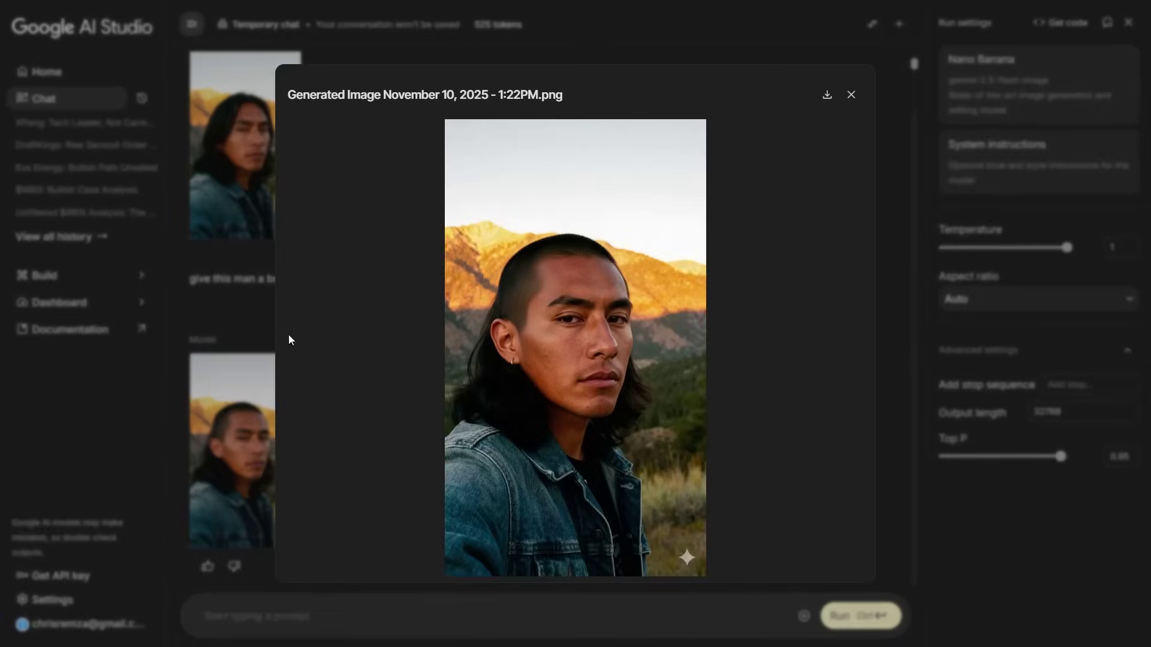
pyautogui.click(242, 380)
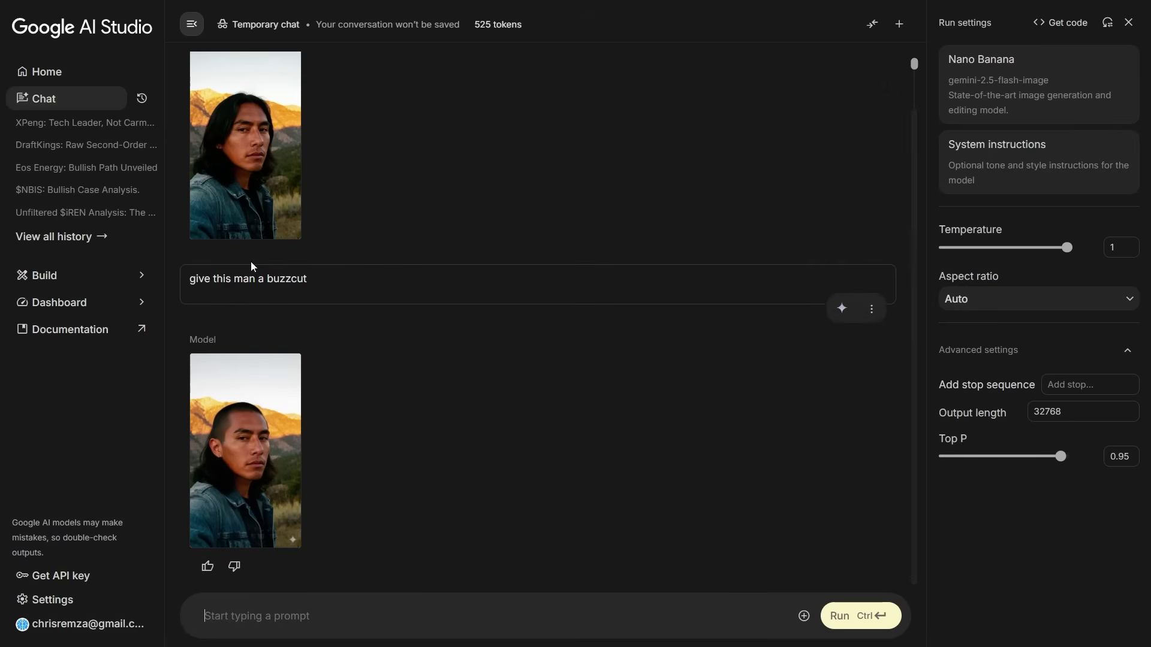
# Step: Copy the man's original portrait from the buzzcut request and attach it to a new prompt
pyautogui.rightClick(258, 190)
pyautogui.click(300, 239)
pyautogui.click(308, 615)
pyautogui.hotkey('ctrl', 'v')
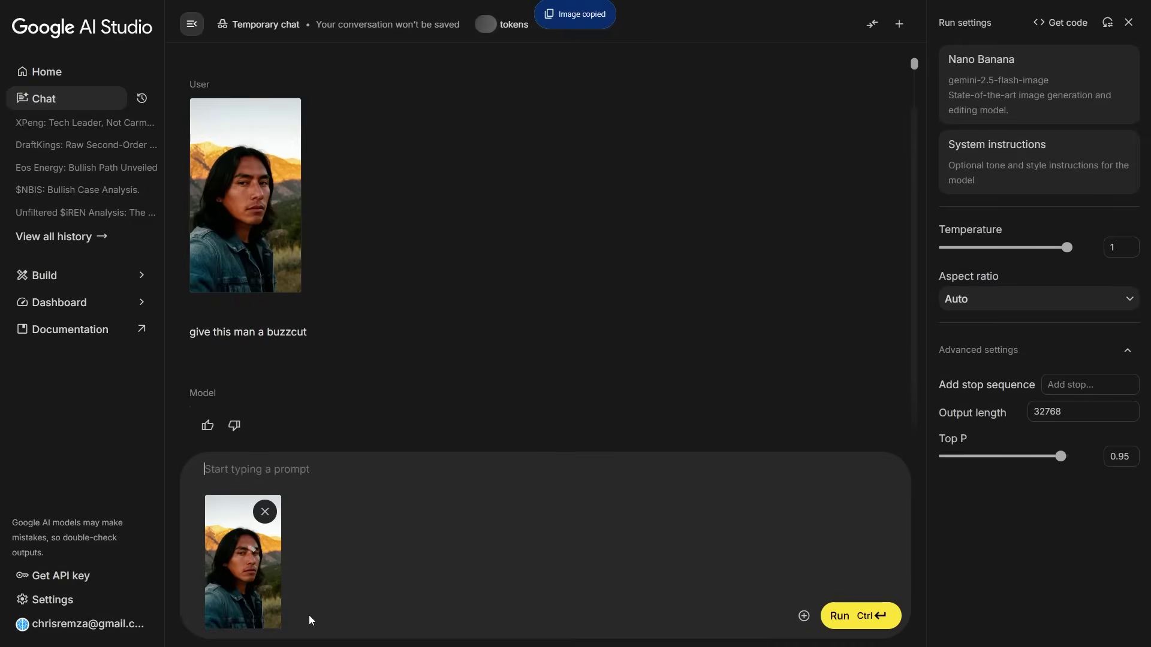
# Step: Run the prompt "give this man an afro" and view the generated image at full size
pyautogui.write('give')
pyautogui.write('this man an afro')
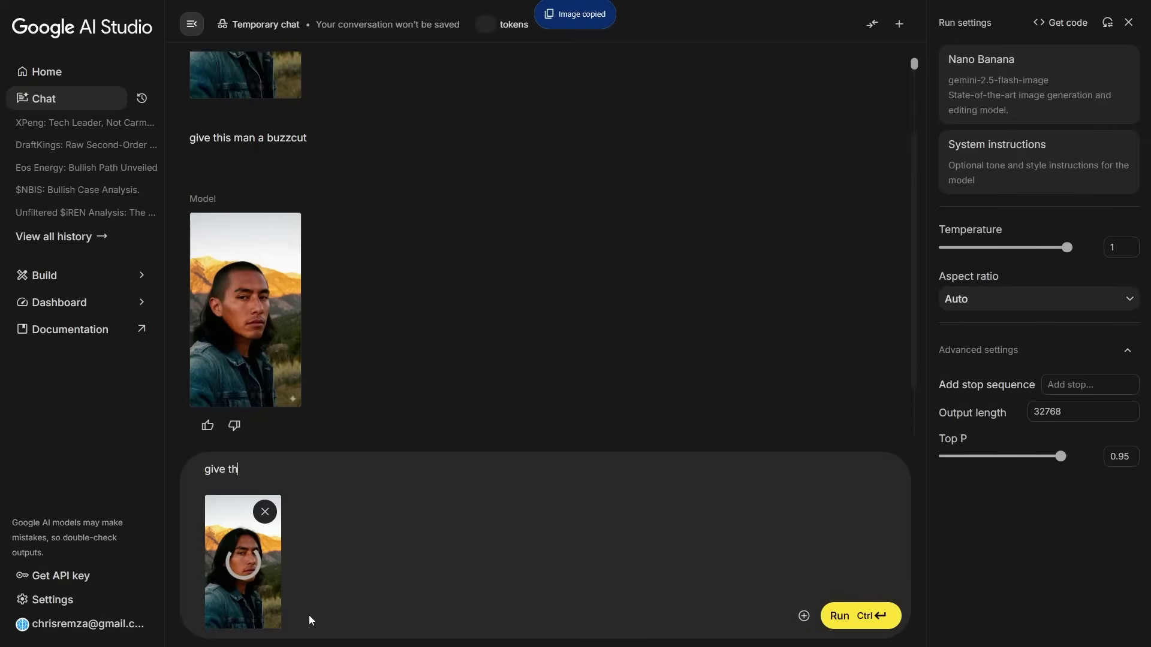
pyautogui.hotkey('ctrl', 'Return')
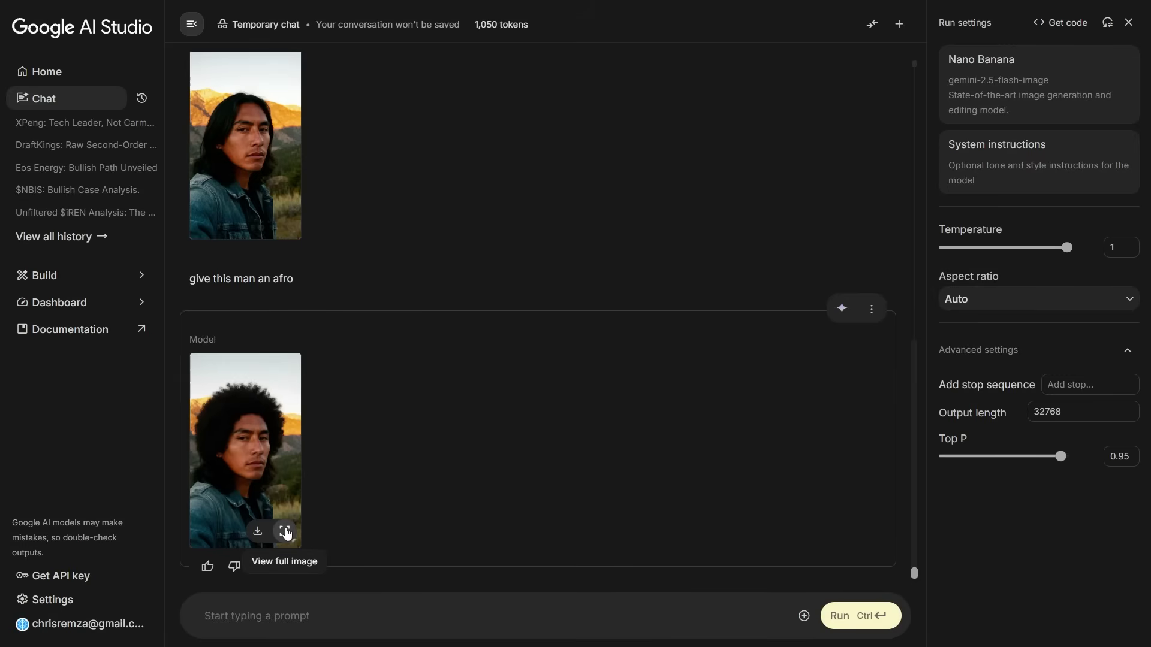
pyautogui.click(284, 531)
pyautogui.click(202, 415)
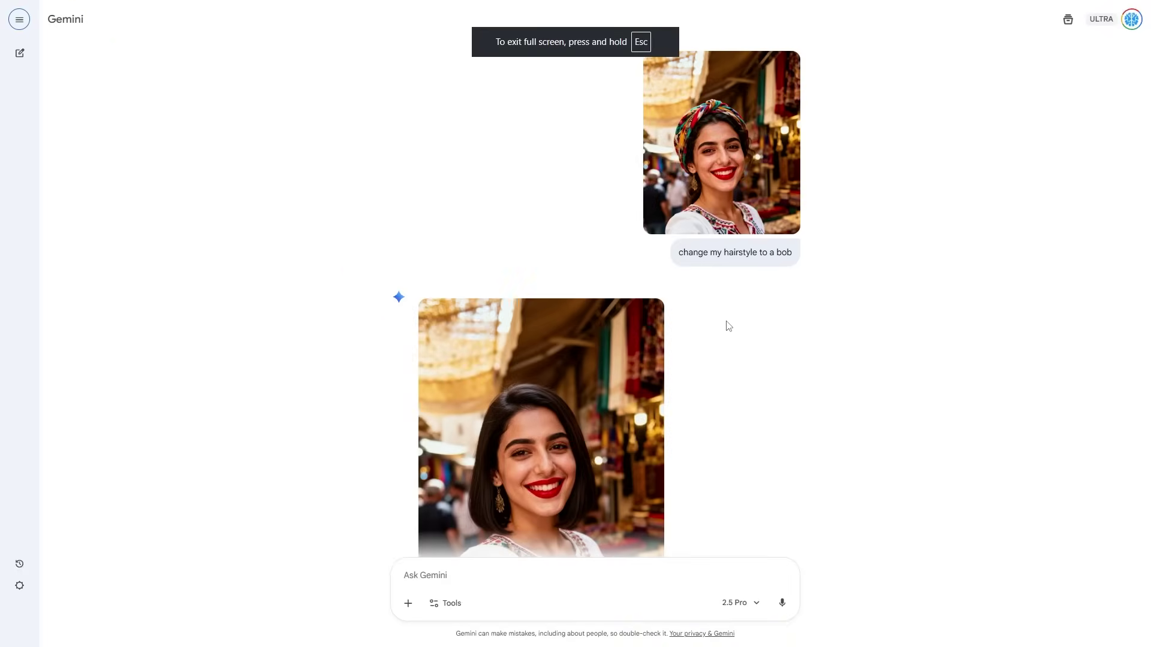
# Step: Switch to the Gemini chat with the woman's selfie and compare her original photo with the bob hairstyle result
pyautogui.click(726, 191)
pyautogui.click(353, 256)
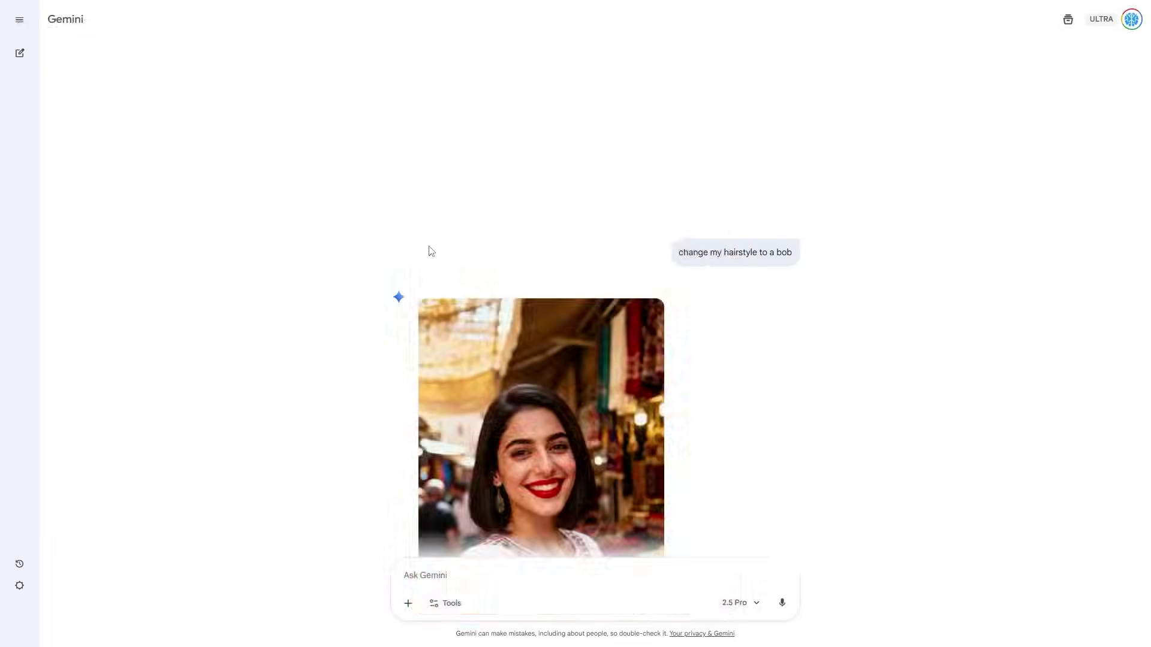
pyautogui.tripleClick(734, 251)
pyautogui.scroll(-4, 553, 244)
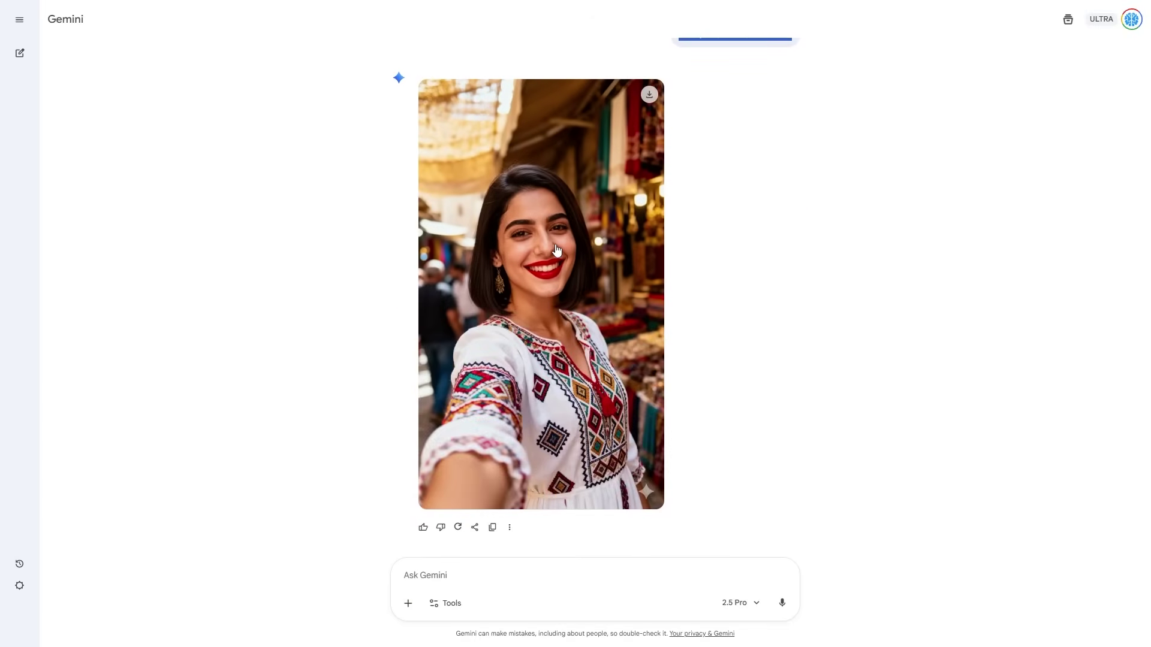
# Step: Attach the woman's original photo from the bob request to a new message and send "give me an afro hairstyle"
pyautogui.scroll(3, 556, 251)
pyautogui.scroll(-3, 705, 223)
pyautogui.click(513, 587)
pyautogui.hotkey('ctrl', 'v')
pyautogui.write('give')
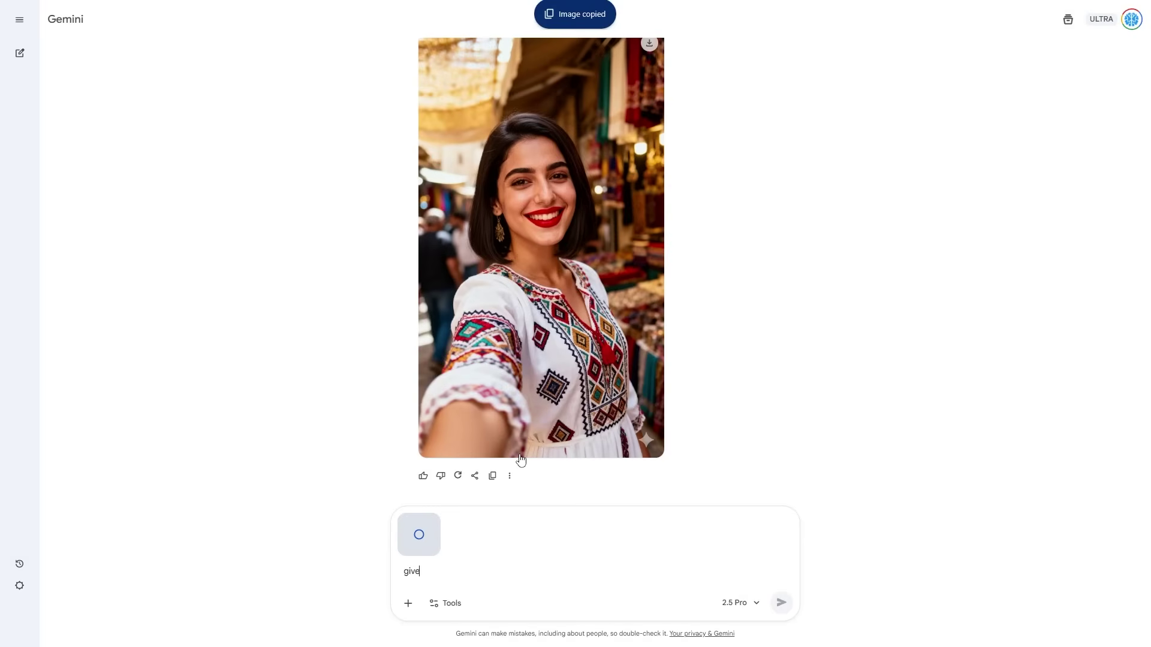
pyautogui.write(' me an afro hairstyle')
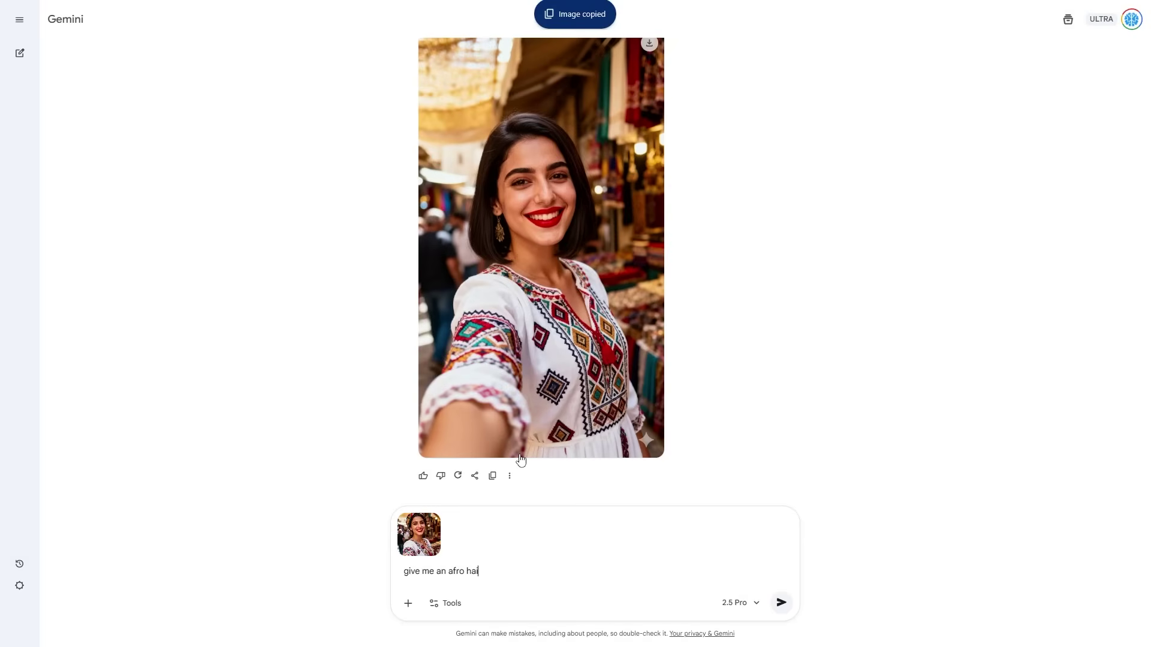
pyautogui.press('Return')
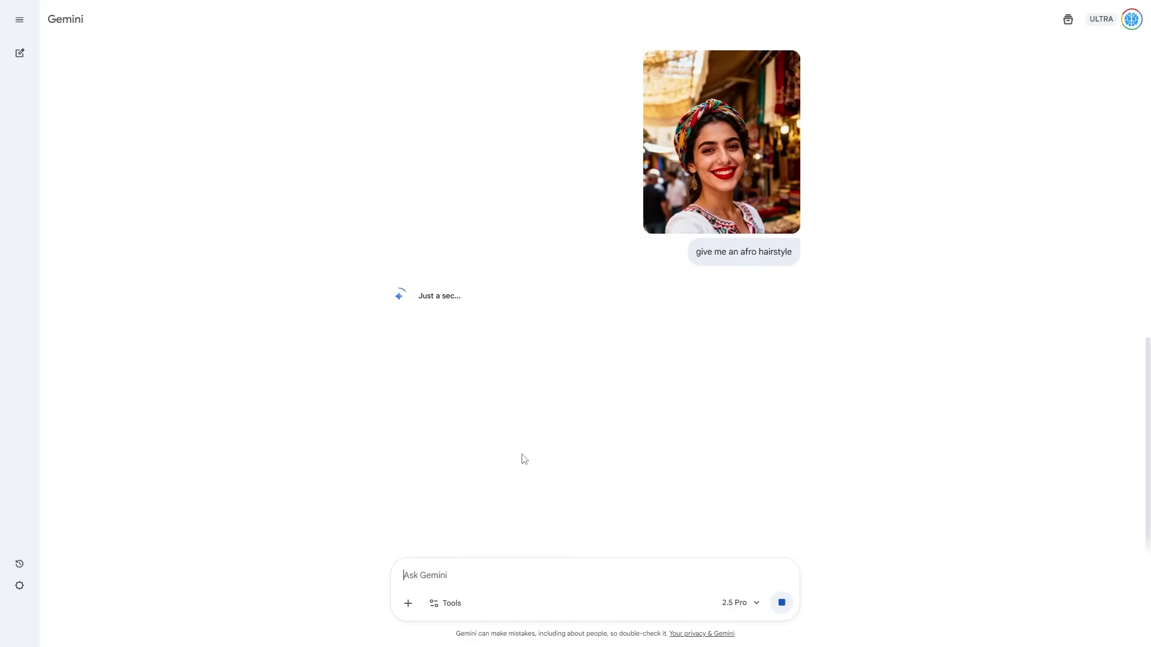
# Step: Check which tools Gemini offers and view the woman's generated afro image in the chat
pyautogui.click(442, 603)
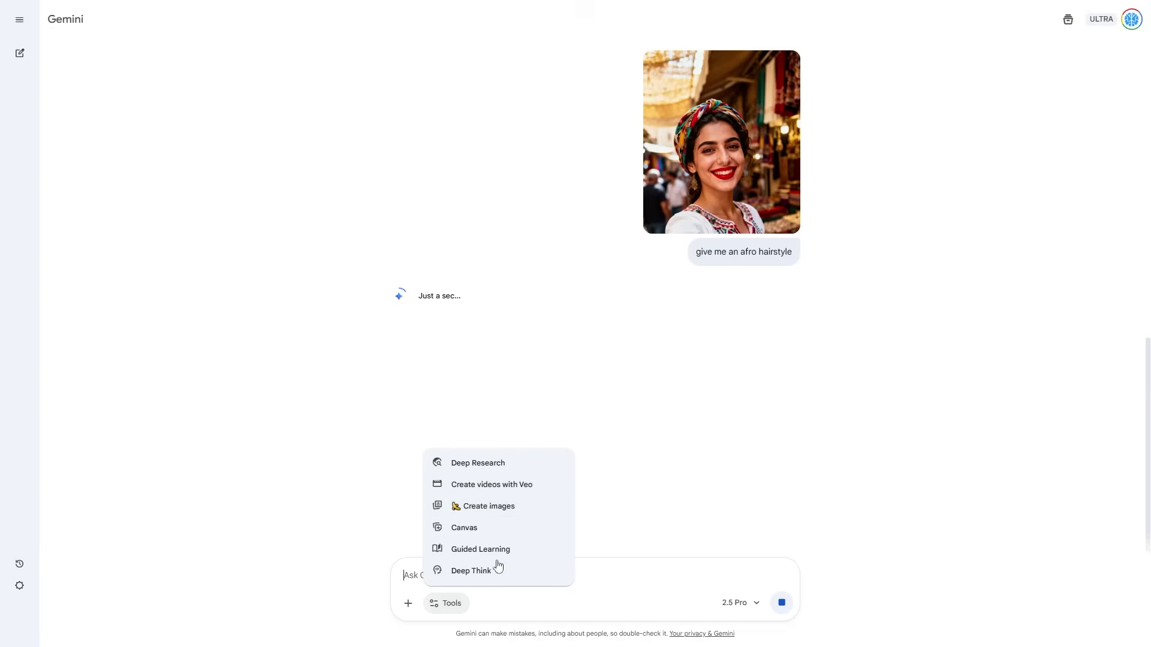
pyautogui.click(617, 570)
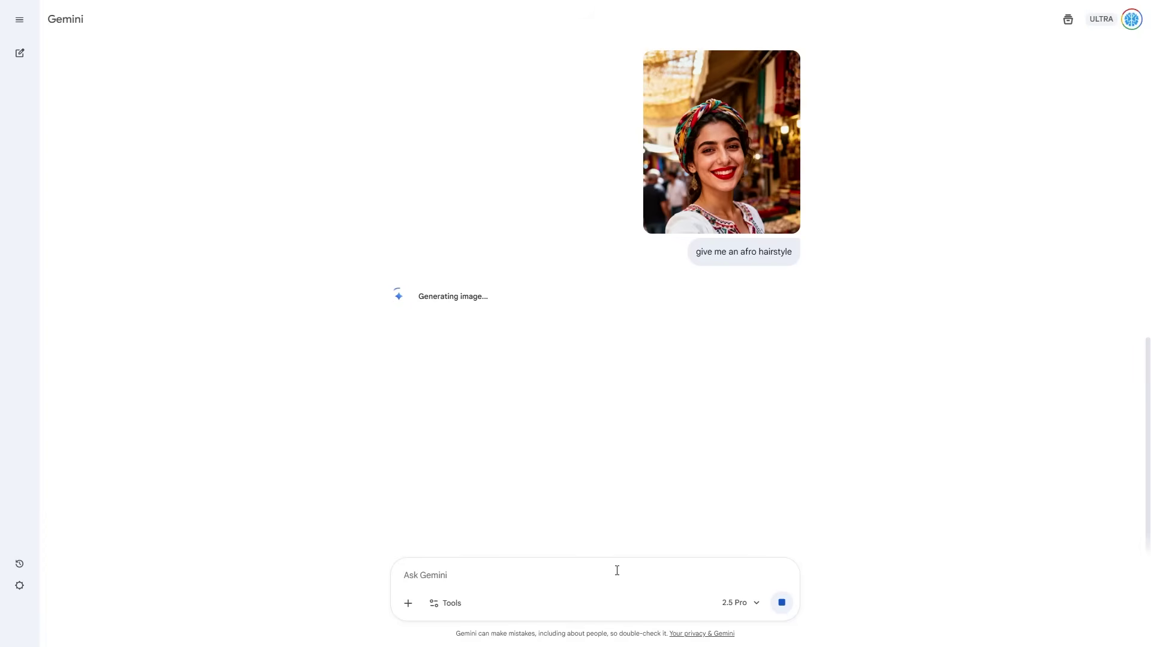
pyautogui.scroll(-4, 644, 419)
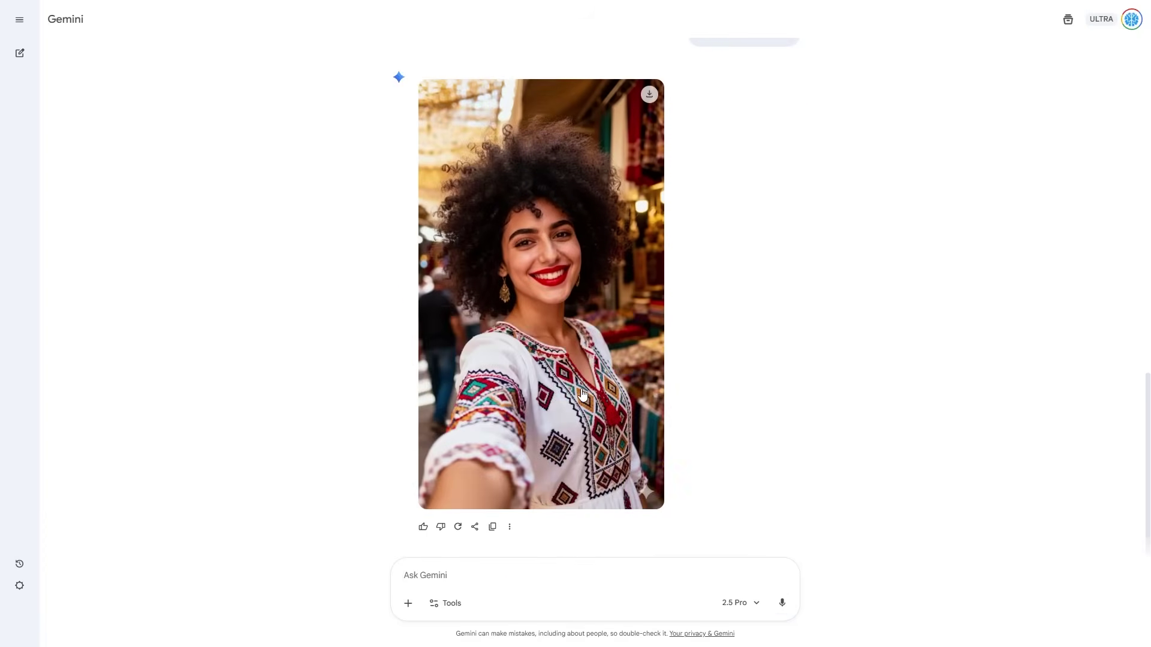
# Step: Copy the woman's original photo from the bob request again and attach it to a new message
pyautogui.scroll(10, 742, 347)
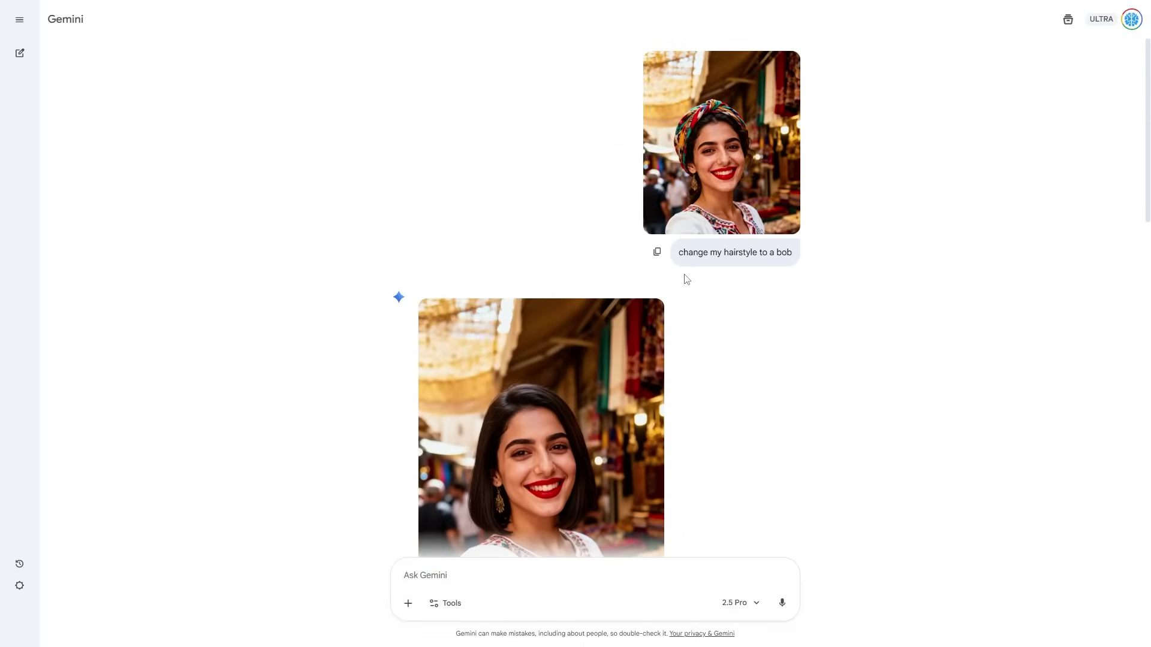
pyautogui.rightClick(703, 216)
pyautogui.click(753, 260)
pyautogui.scroll(-10, 490, 460)
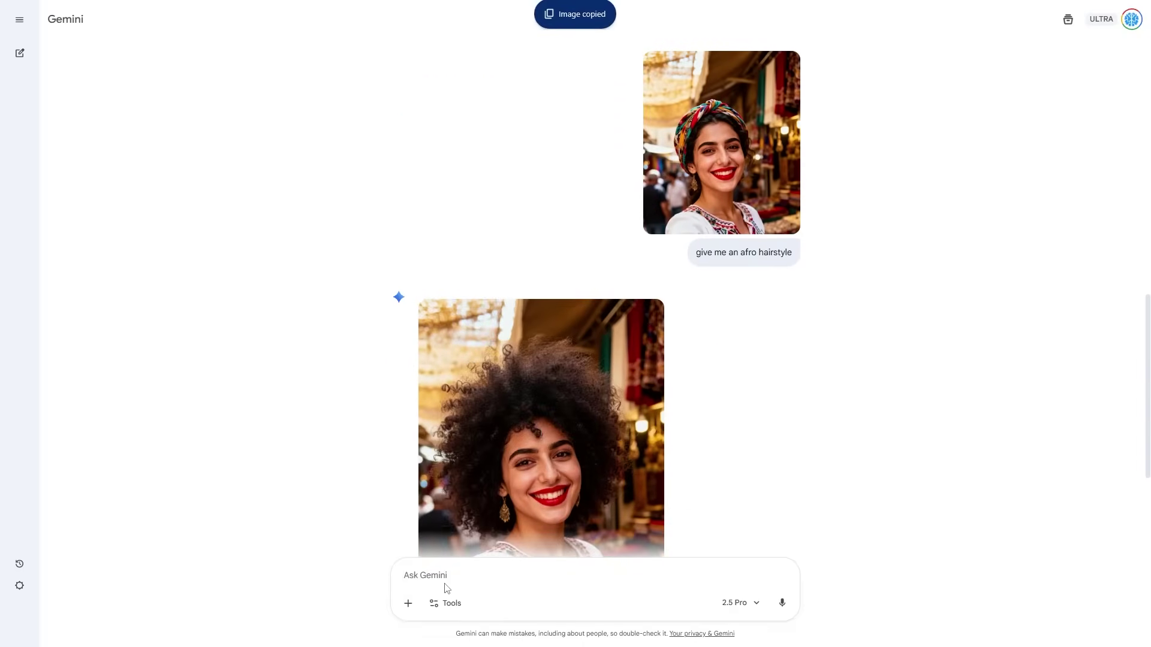
pyautogui.click(447, 588)
pyautogui.hotkey('ctrl', 'v')
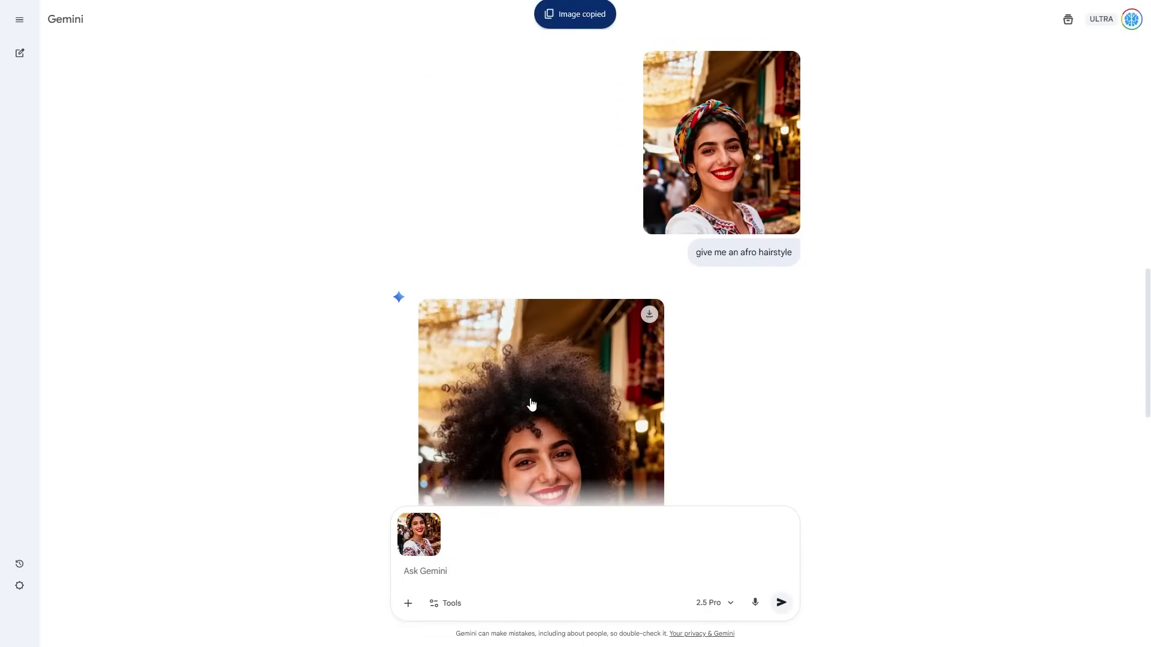
pyautogui.scroll(-4, 531, 404)
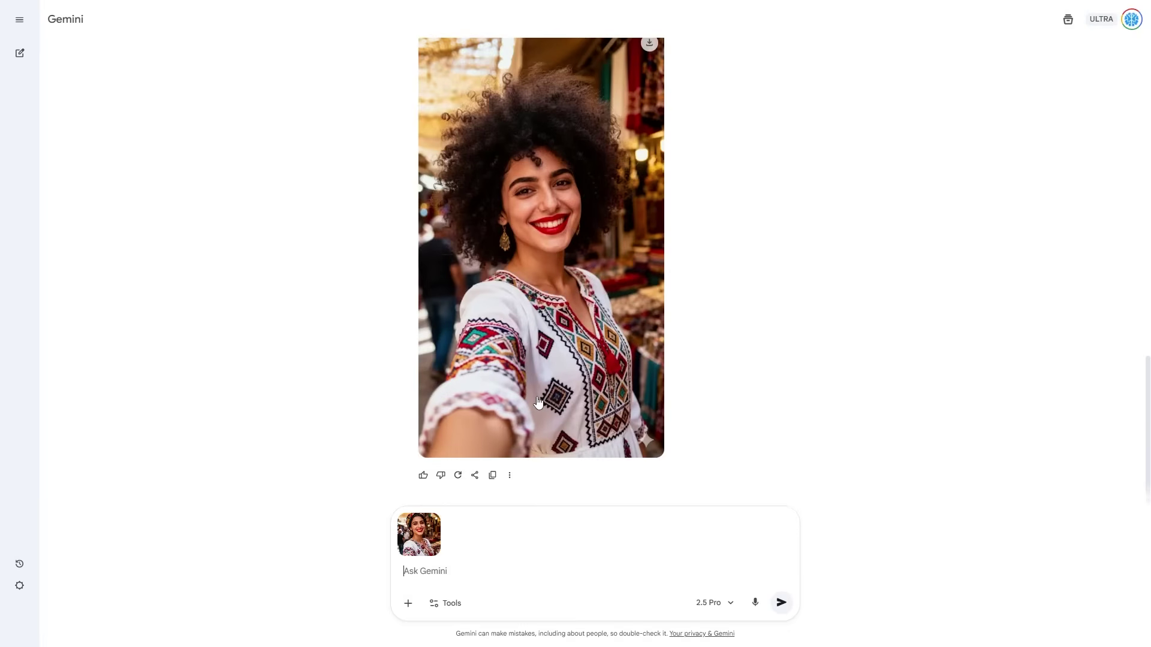
# Step: Send the prompt "change my outfit to a black dress" with the attached photo
pyautogui.write('change my outfit to a bl')
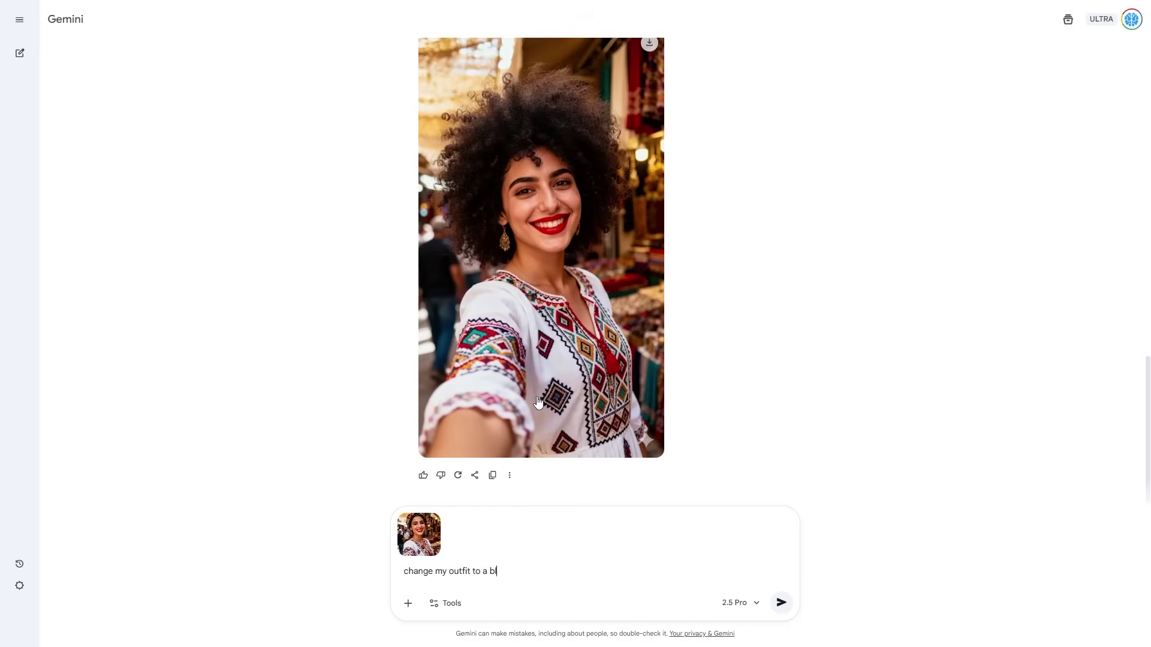
pyautogui.write('ack dress')
pyautogui.press('Return')
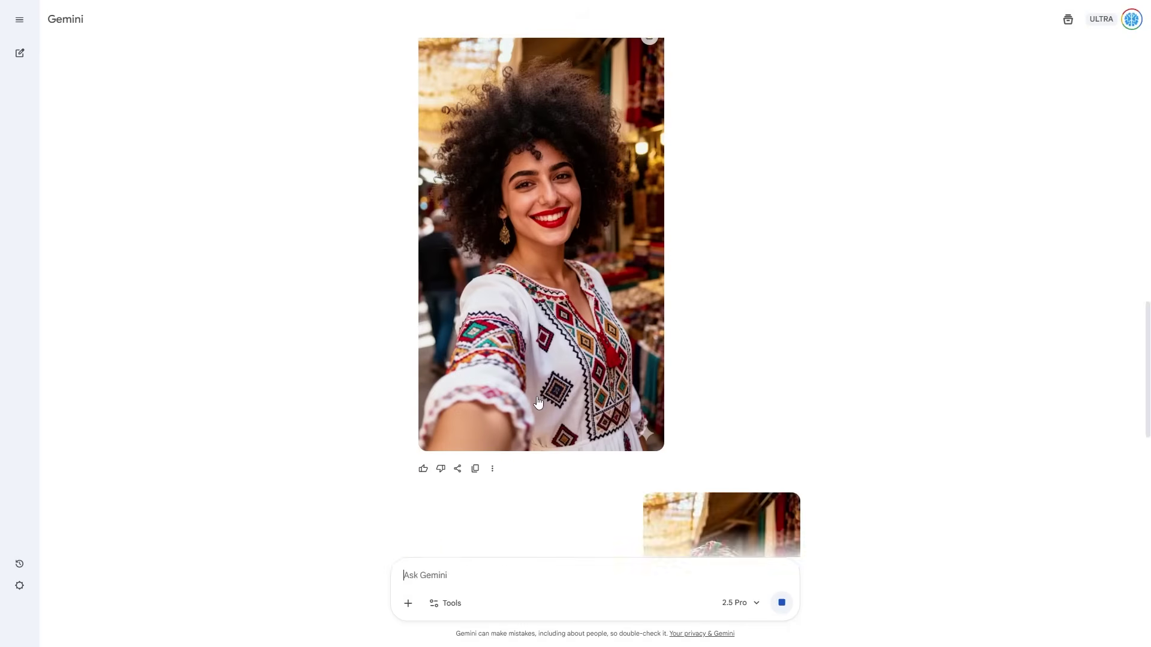